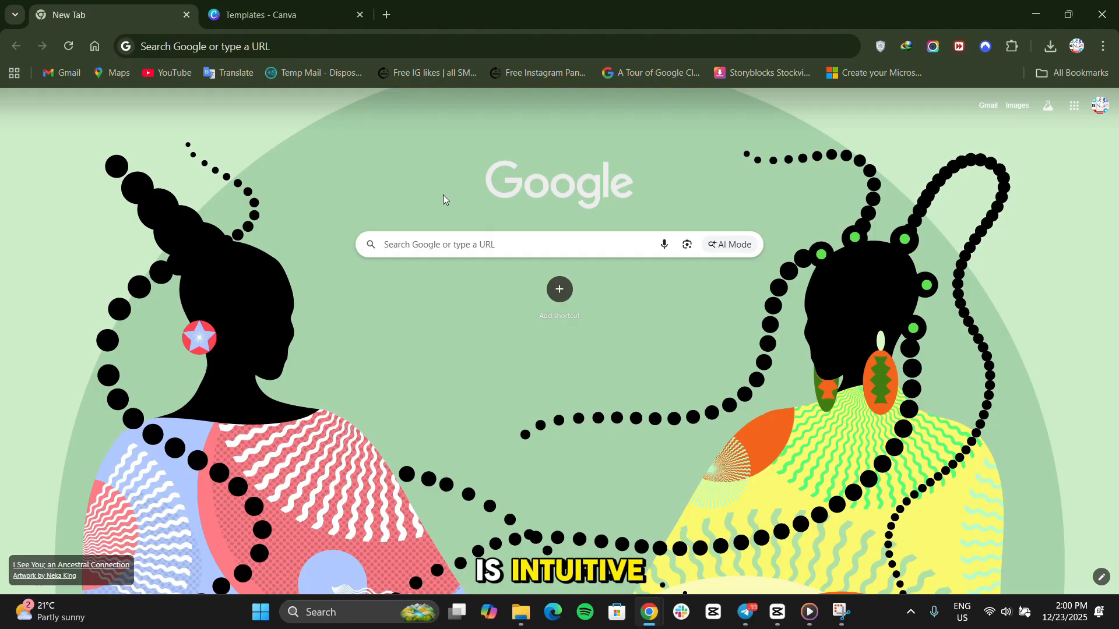
Step: Switch to the Canva templates page and look through its template categories and featured designs
click(254, 12)
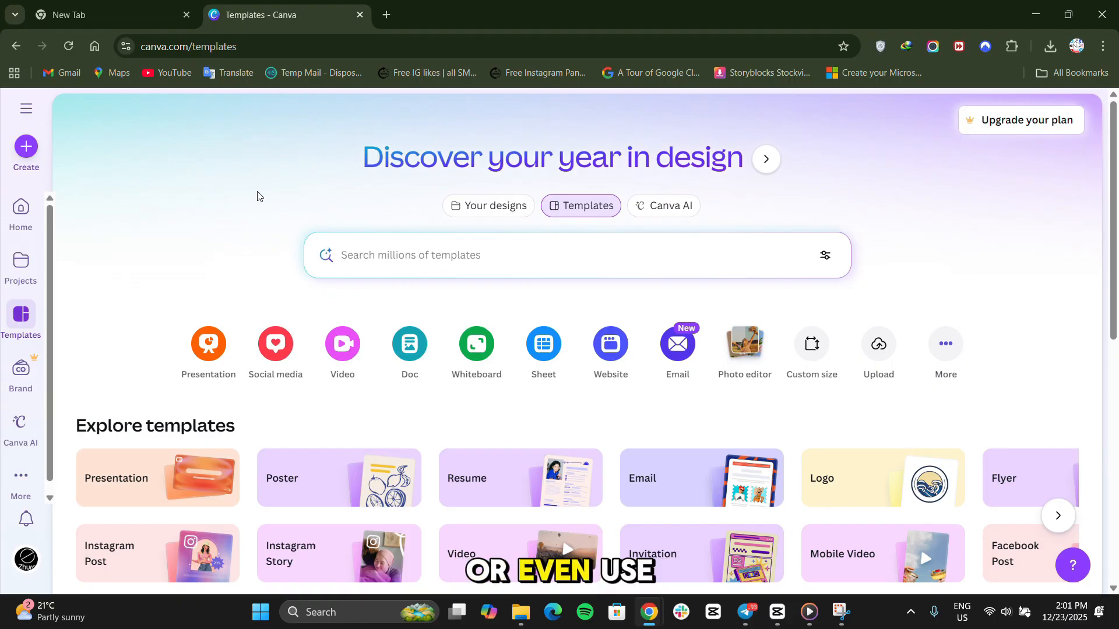
scroll(321, 493, down, 4)
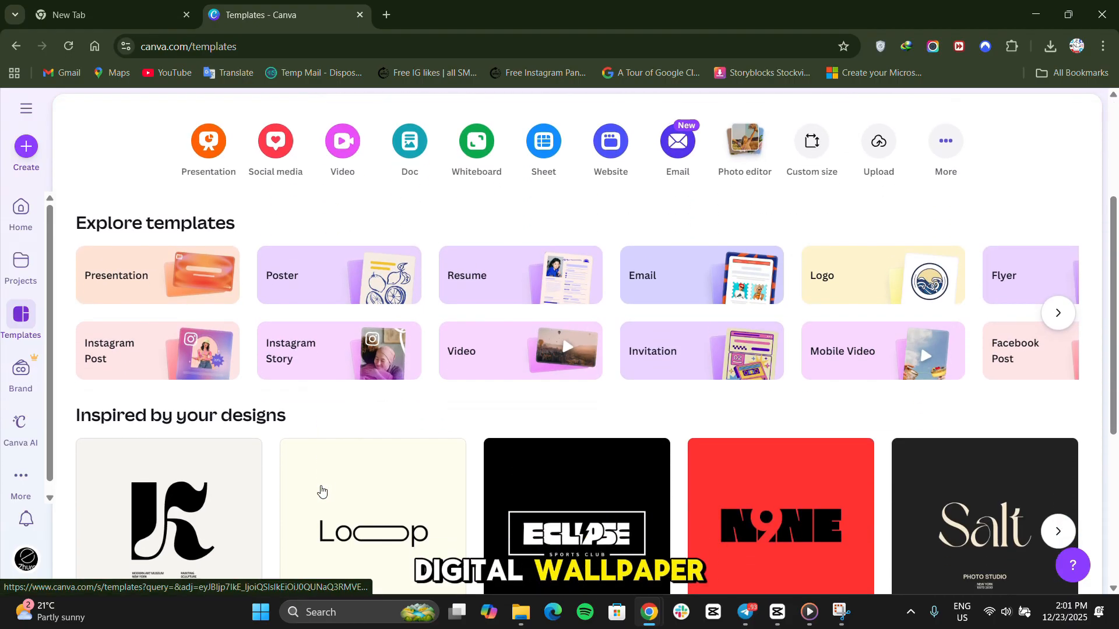
scroll(322, 492, down, 3)
scroll(321, 493, up, 5)
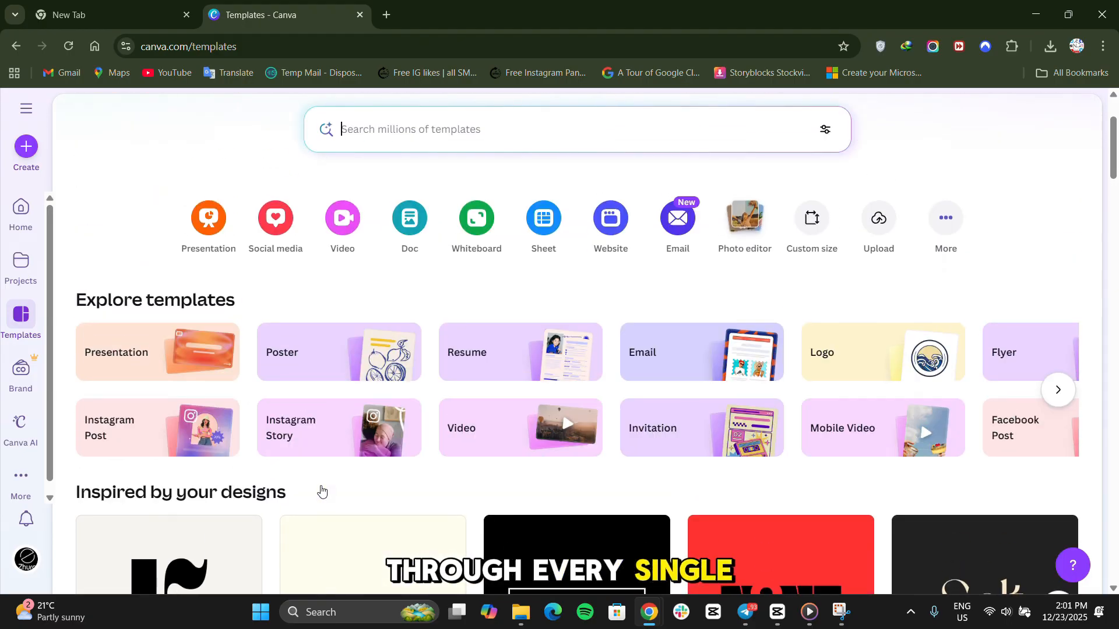
scroll(321, 490, down, 9)
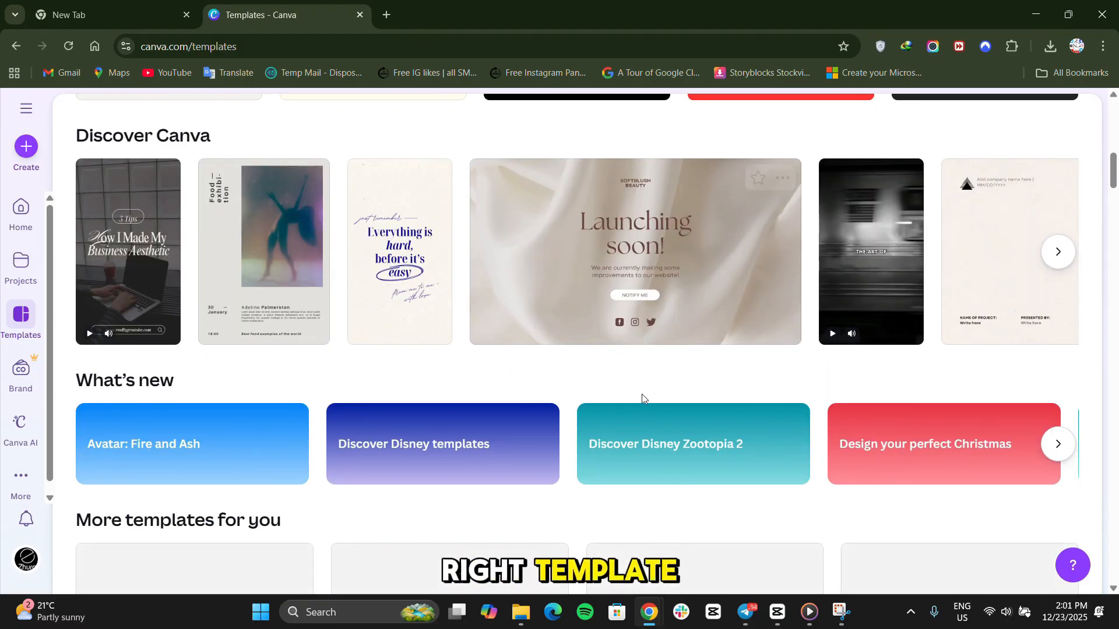
scroll(493, 392, up, 9)
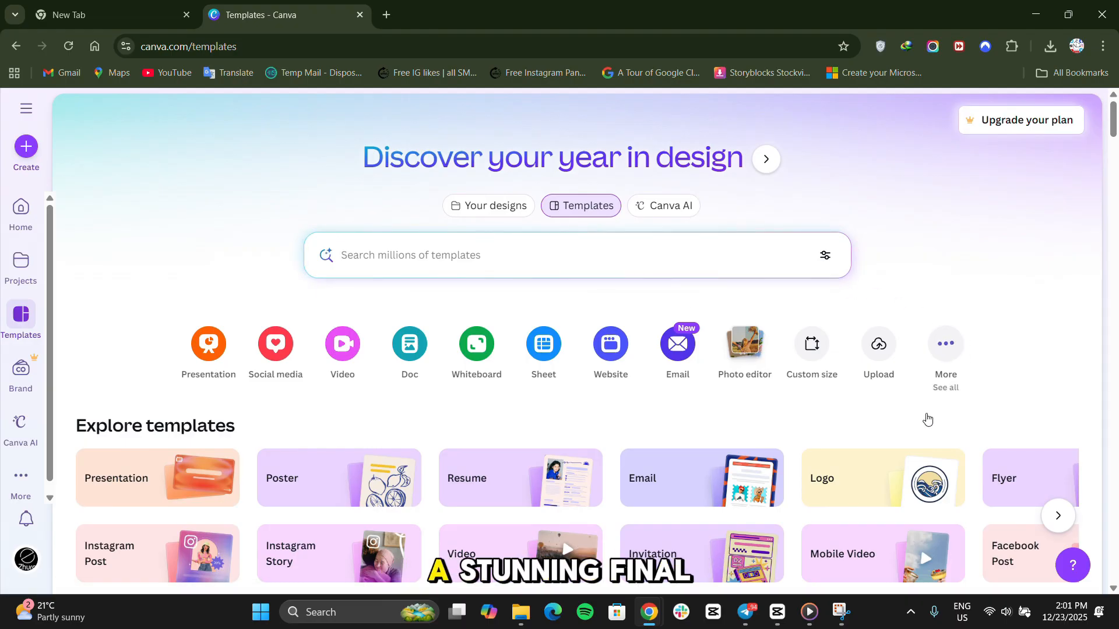
click(1059, 516)
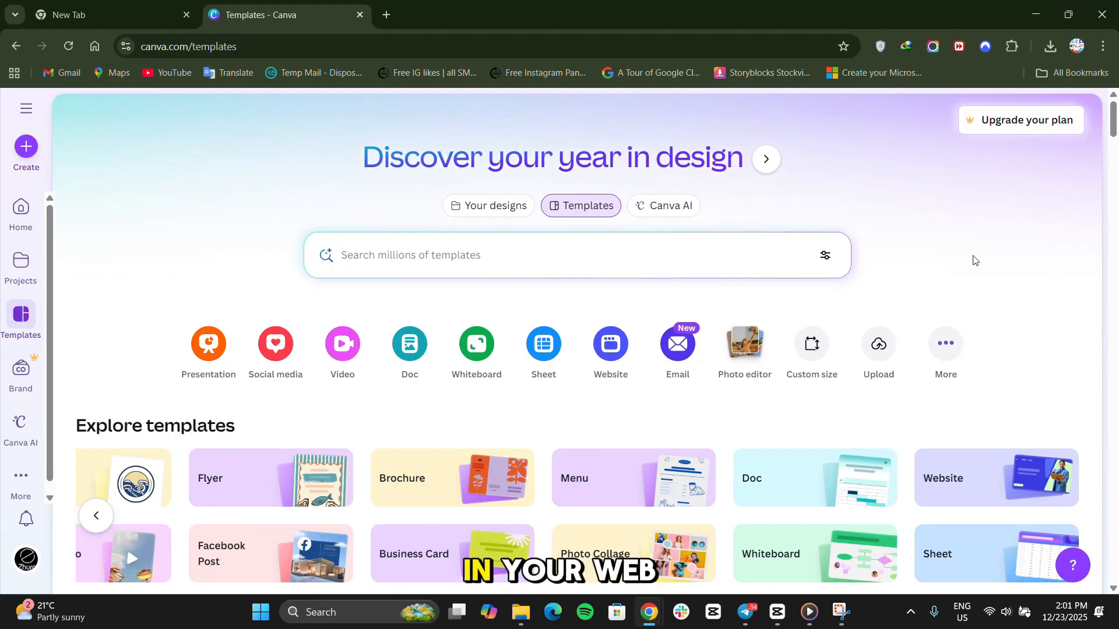
scroll(1028, 456, down, 2)
scroll(1027, 455, up, 2)
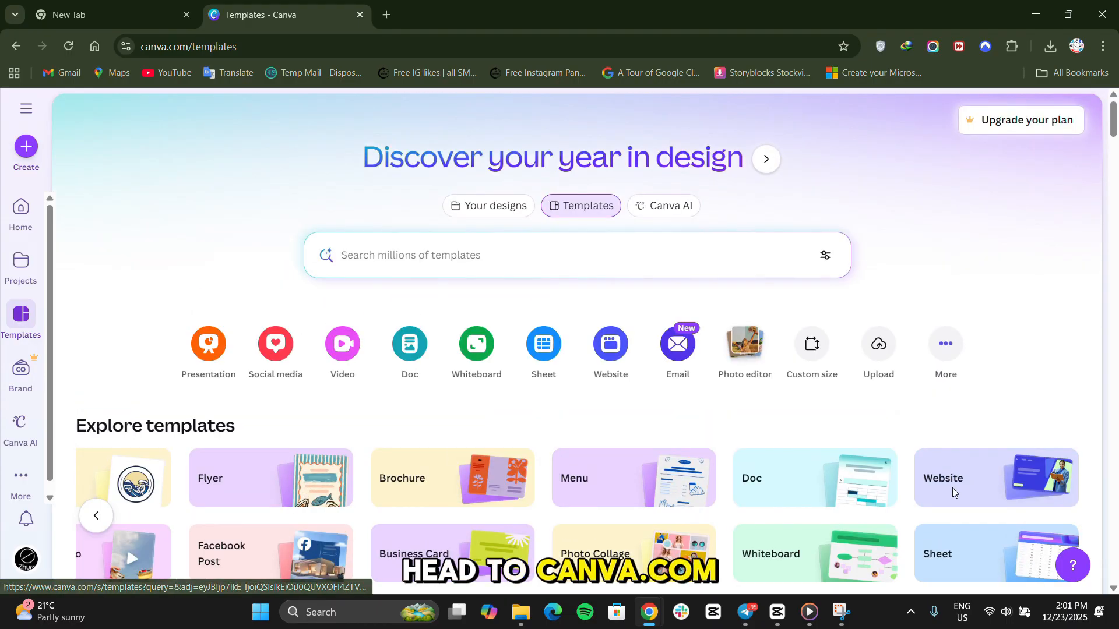
click(210, 44)
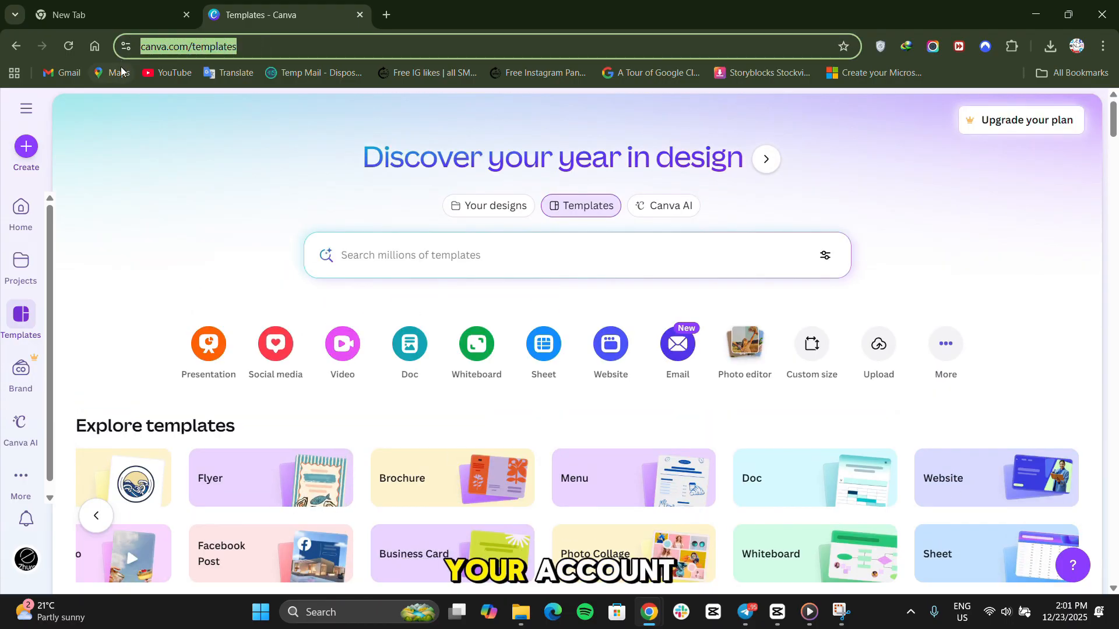
click(182, 215)
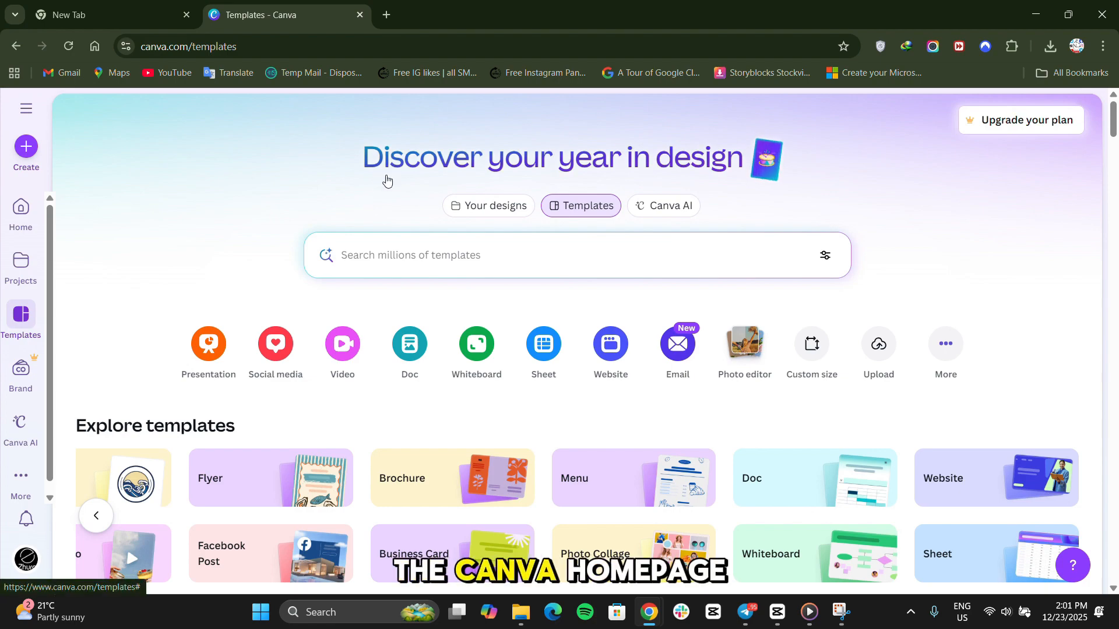
Step: Search the template library for "calander"
click(526, 262)
text(c)
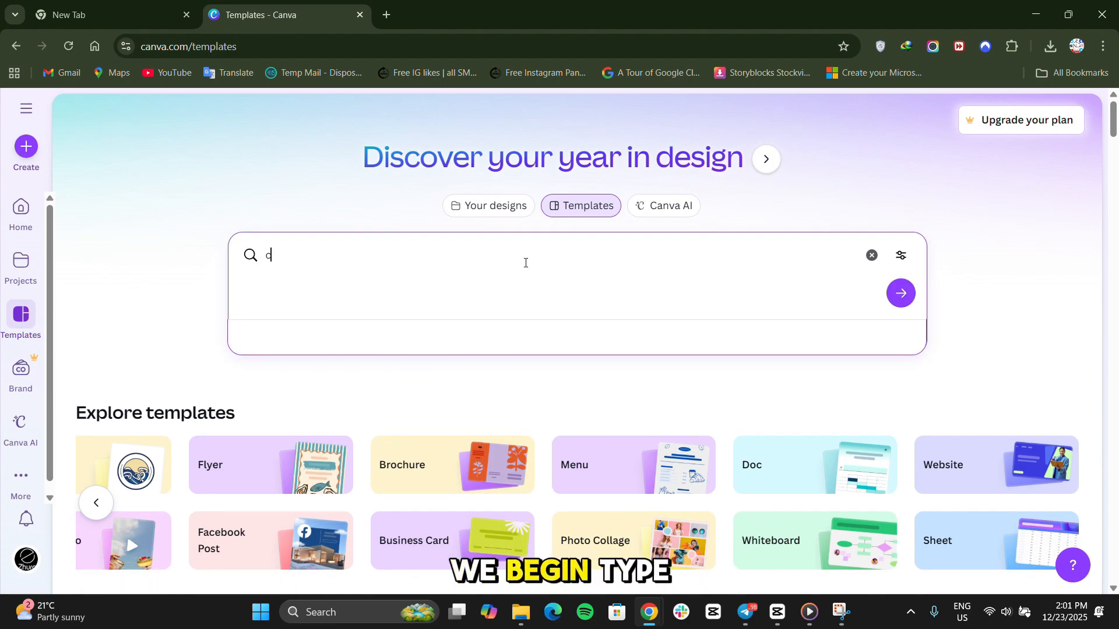
text(ala)
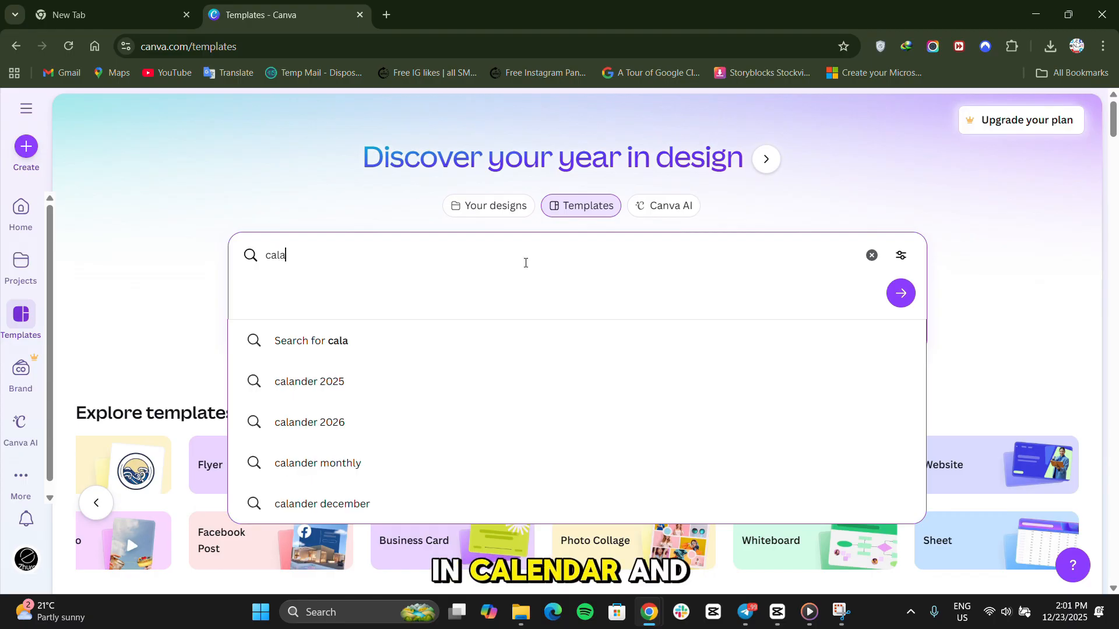
text(nder)
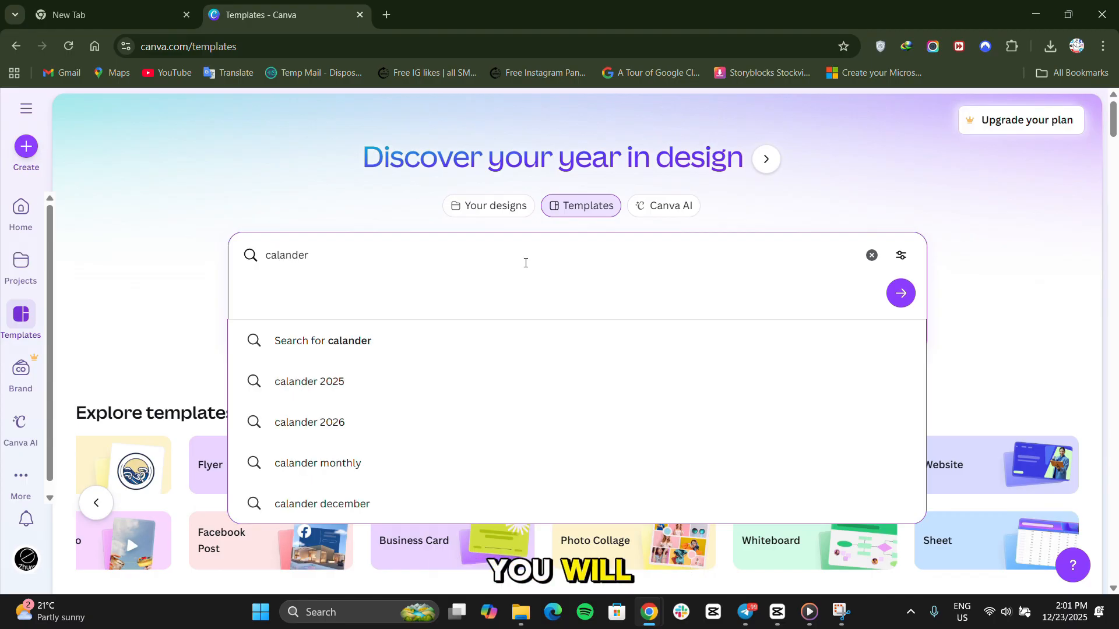
key(Return)
Step: Look through the calendar template results and preview the Grey Modern Gradient March Calander Wallpaper
scroll(526, 262, down, 4)
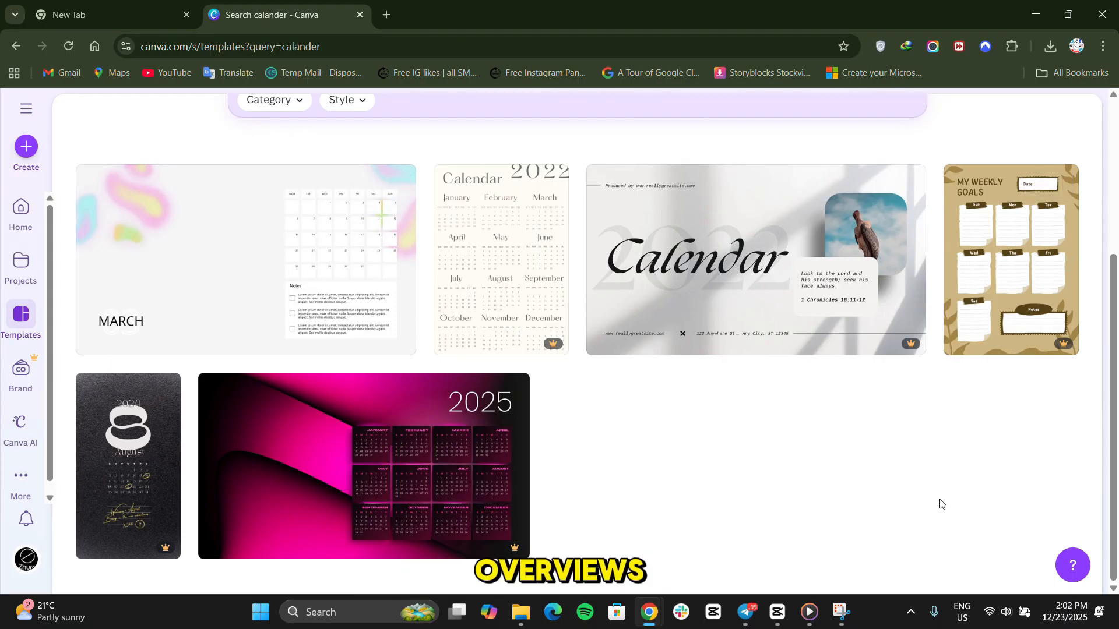
scroll(701, 498, up, 2)
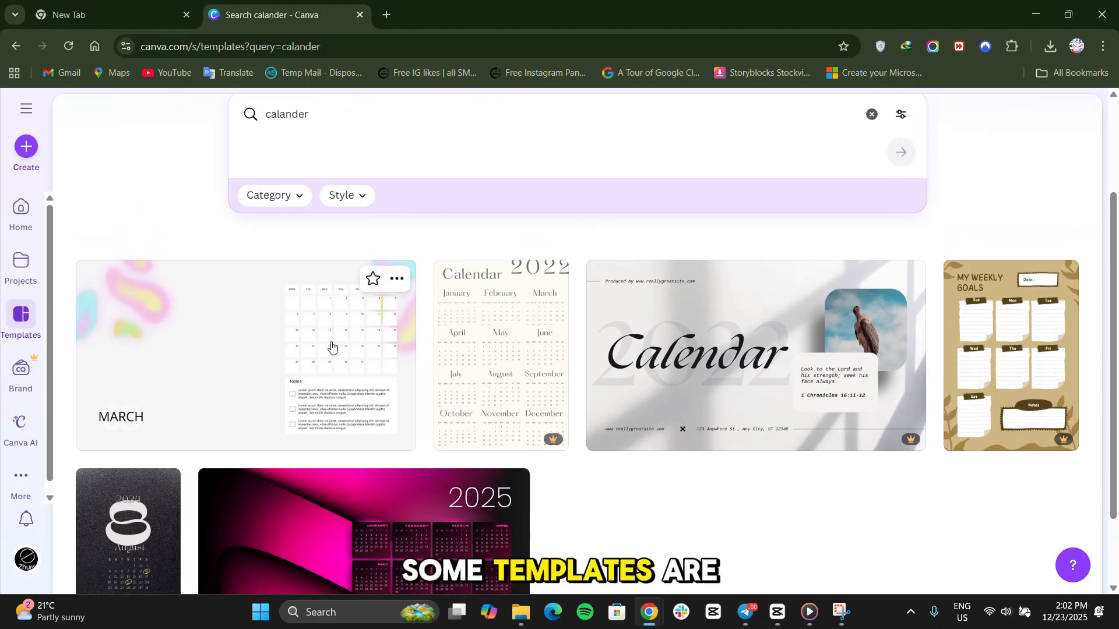
click(399, 281)
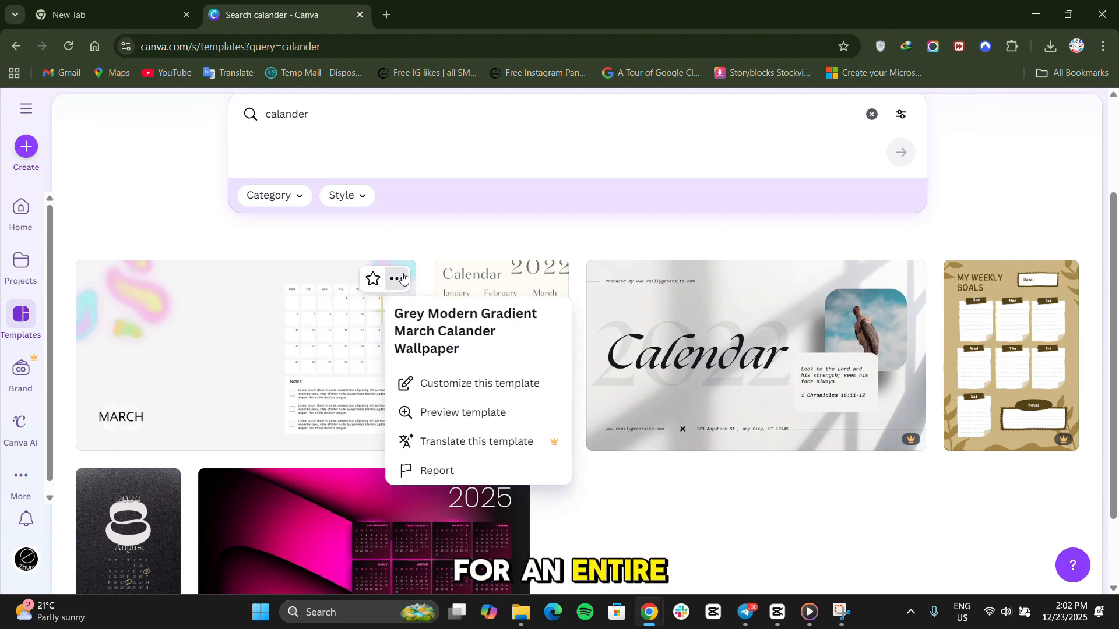
click(407, 263)
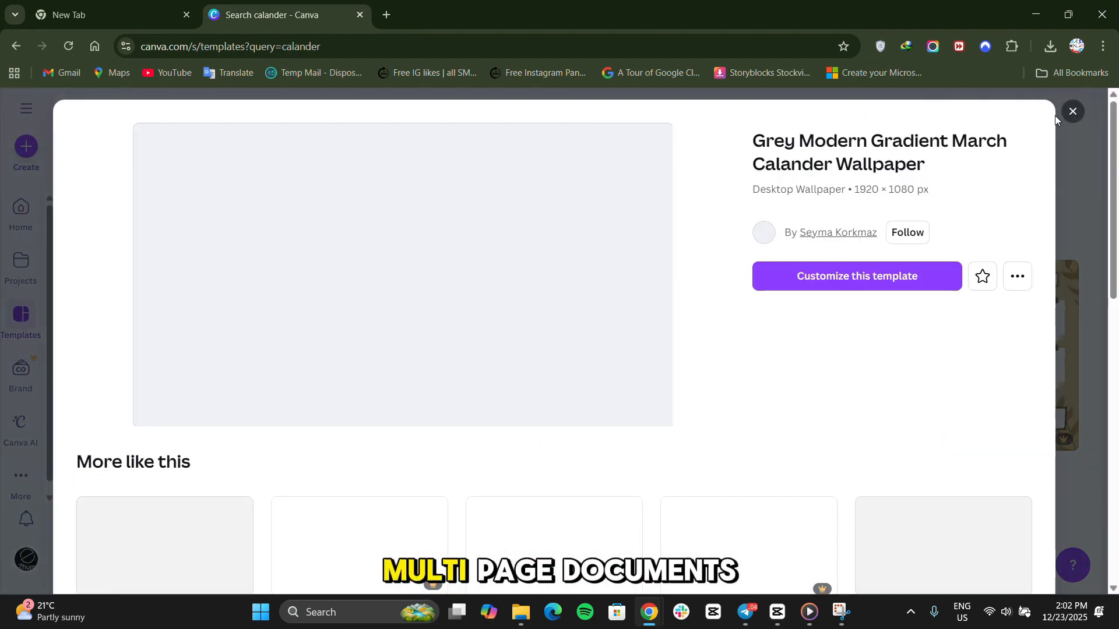
Step: Find the Grey Modern April Calendar Wallpaper among the similar templates and open it for customization
scroll(880, 342, down, 6)
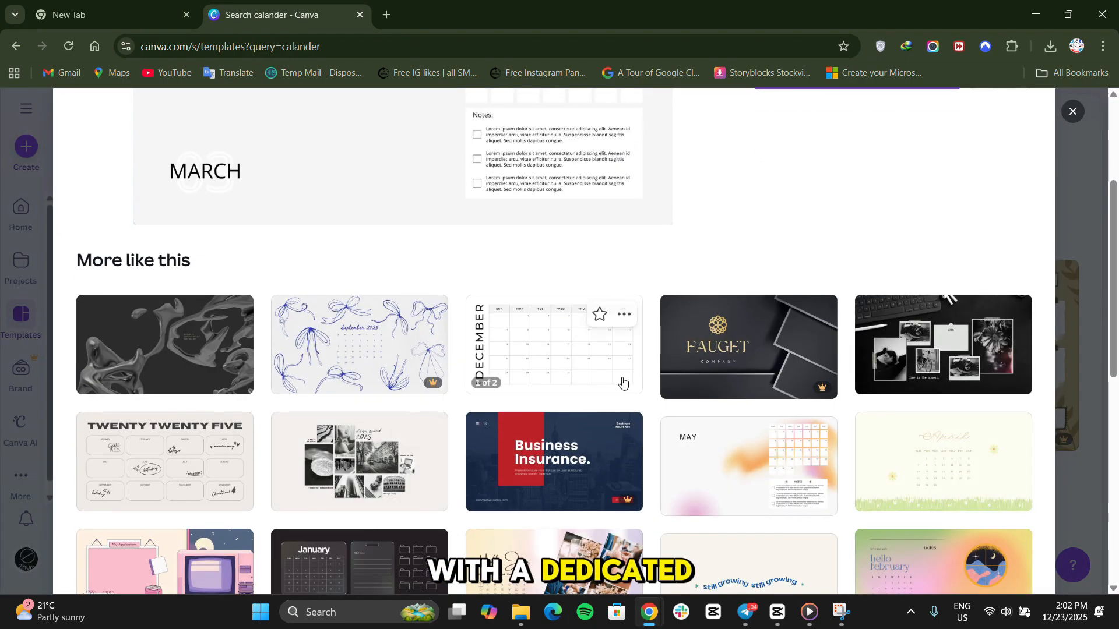
scroll(638, 446, down, 1)
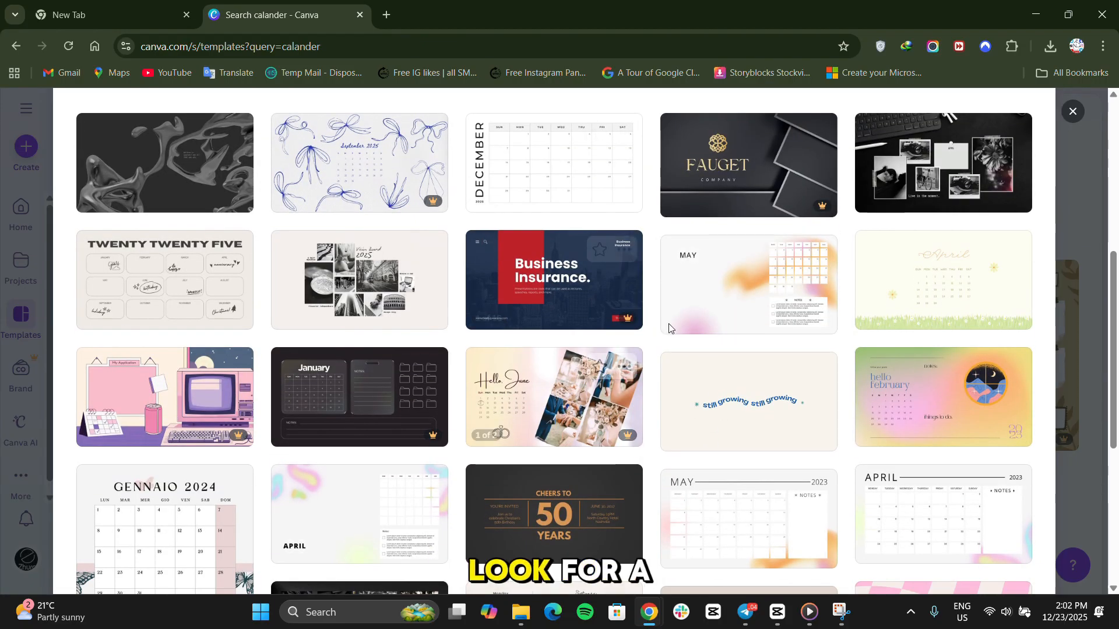
scroll(763, 472, down, 1)
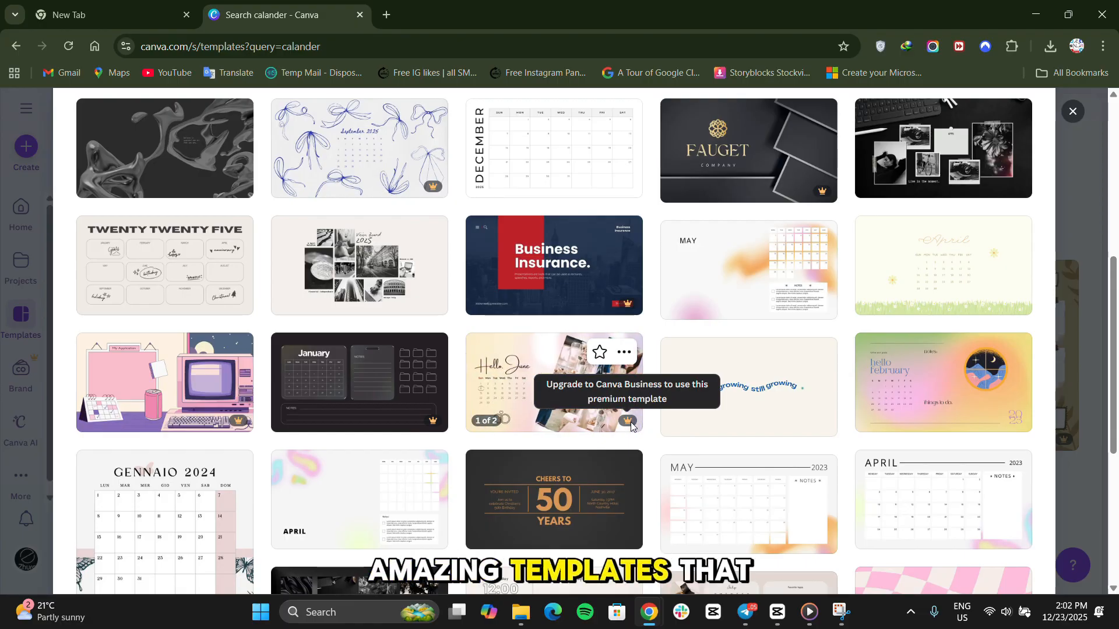
scroll(241, 470, down, 2)
scroll(380, 368, up, 6)
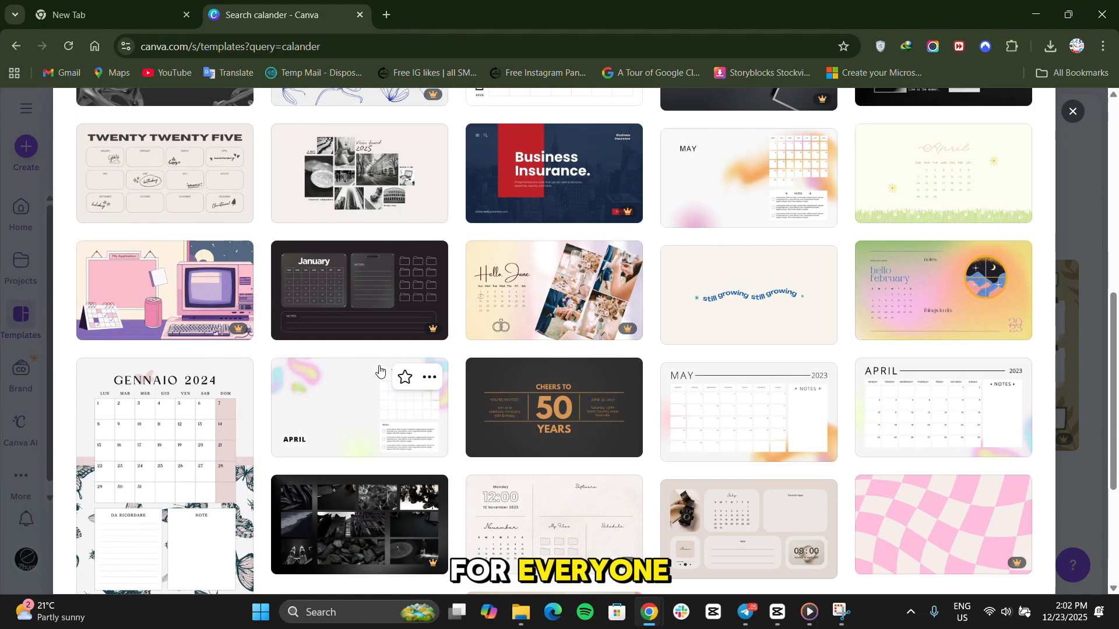
scroll(379, 368, down, 9)
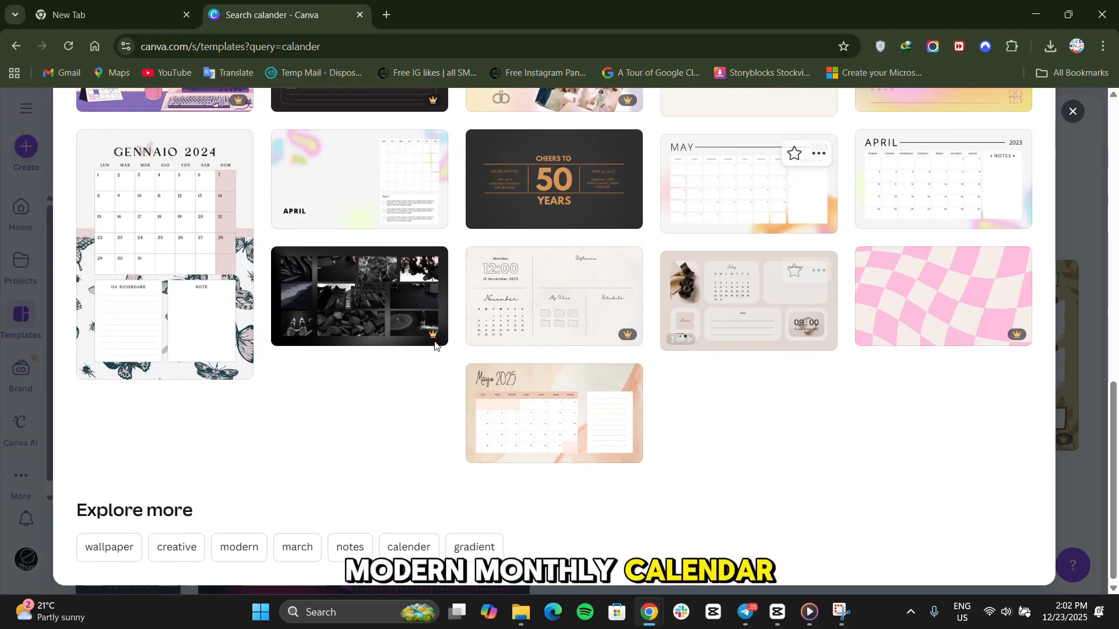
scroll(197, 242, up, 2)
scroll(197, 242, up, 2)
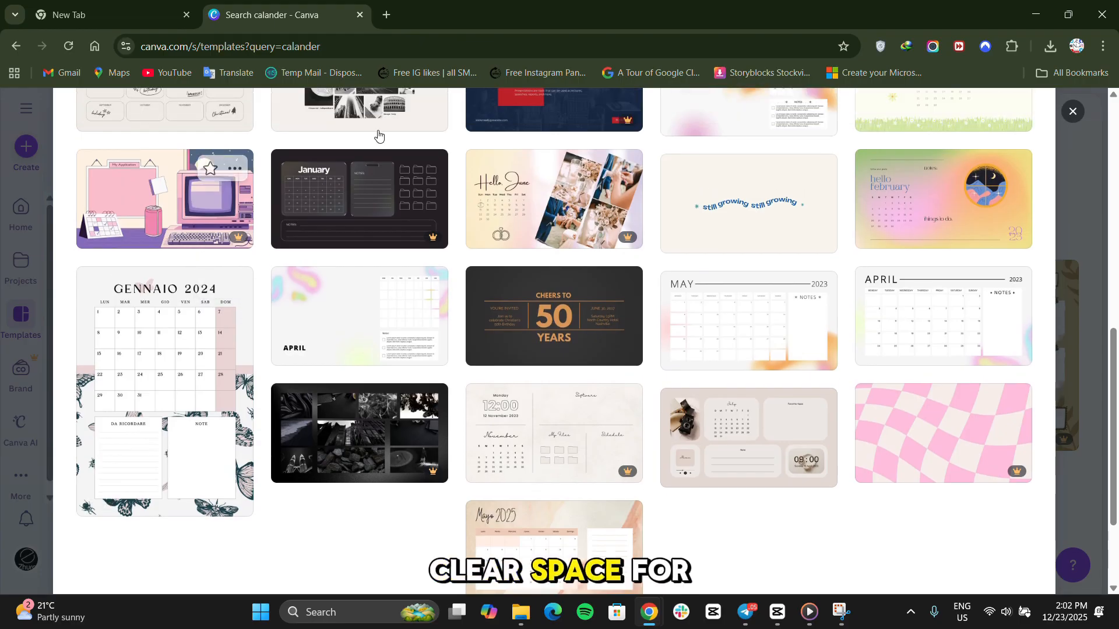
click(375, 328)
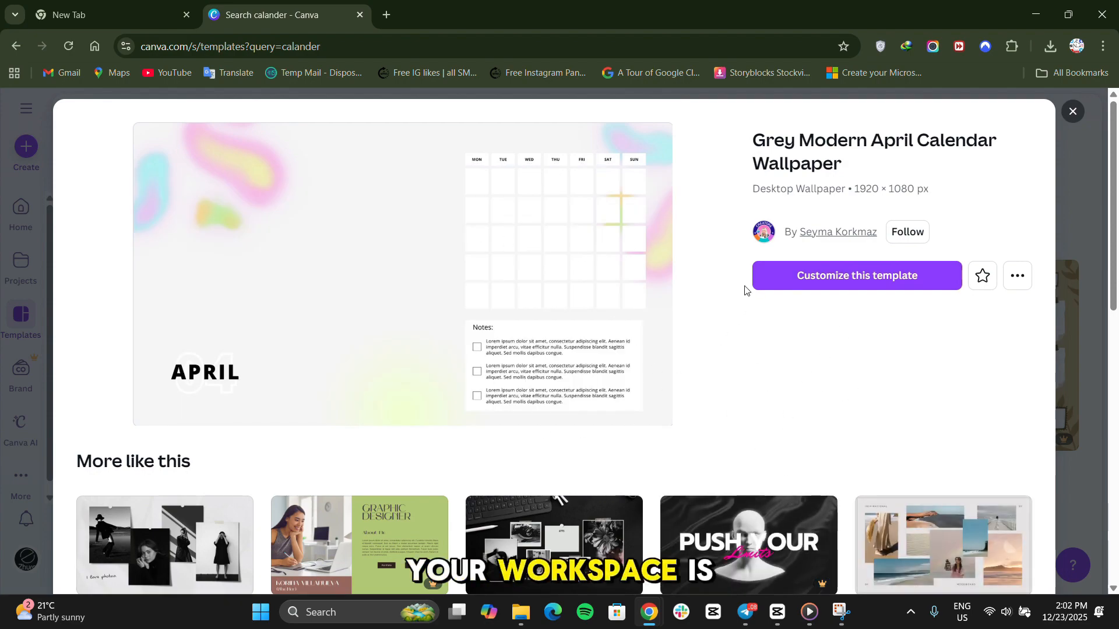
click(872, 286)
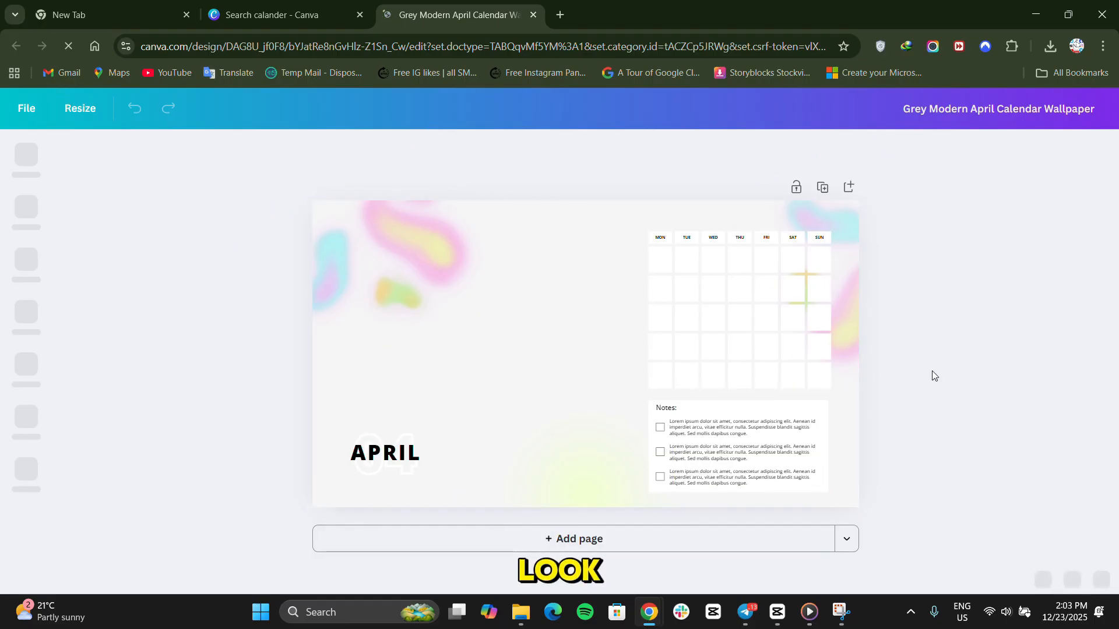
Step: Change the APRIL heading's font to League Spartan and apply it to all Open Sans text in the design
click(388, 457)
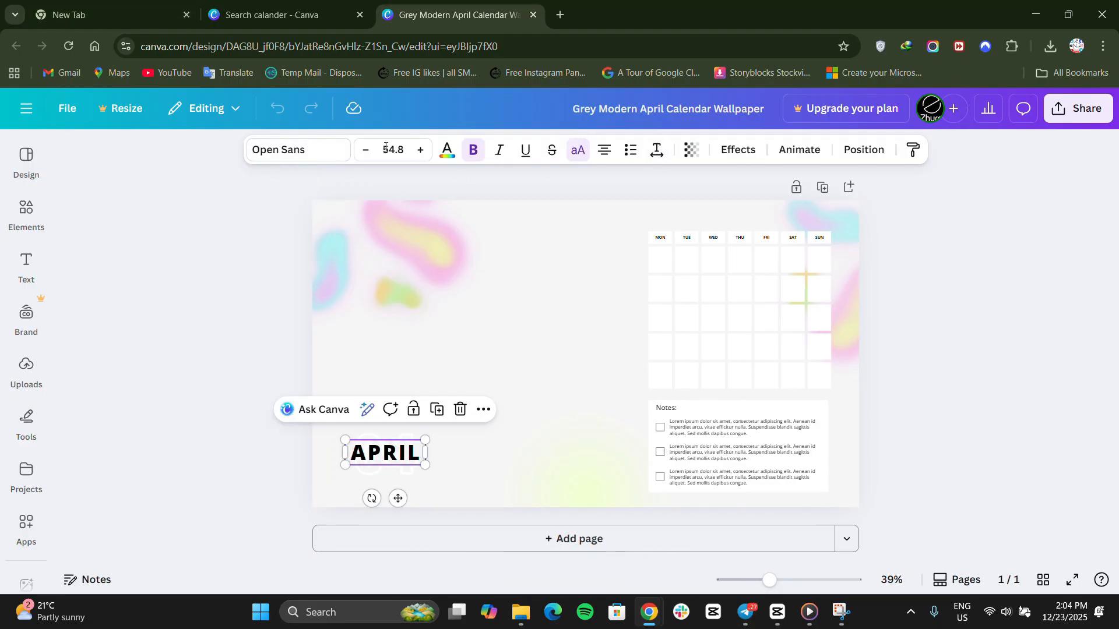
click(313, 152)
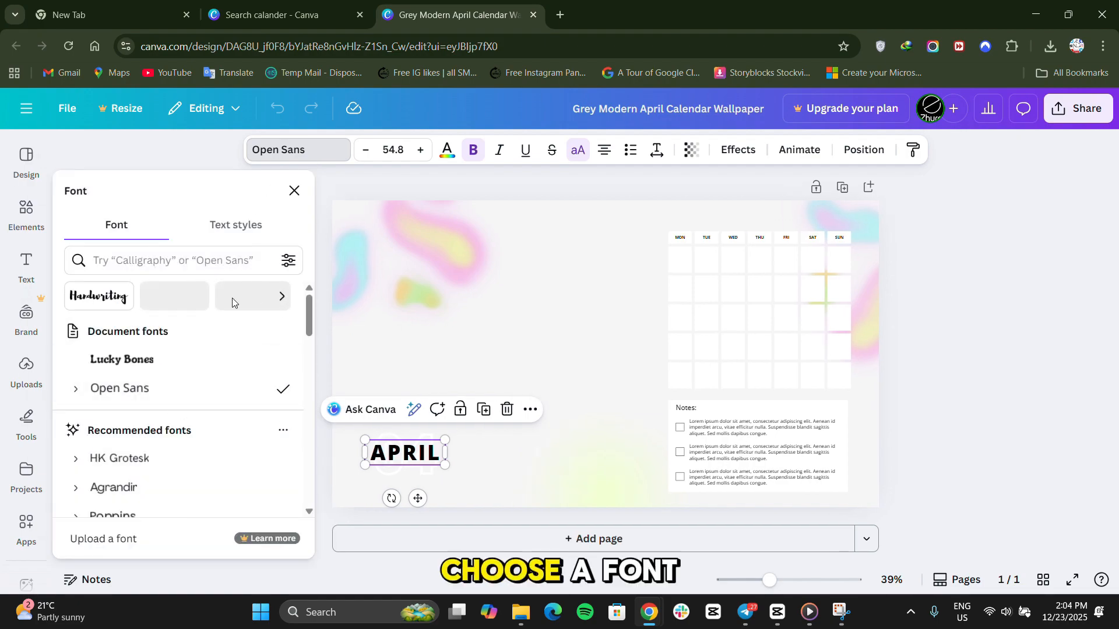
scroll(176, 453, down, 3)
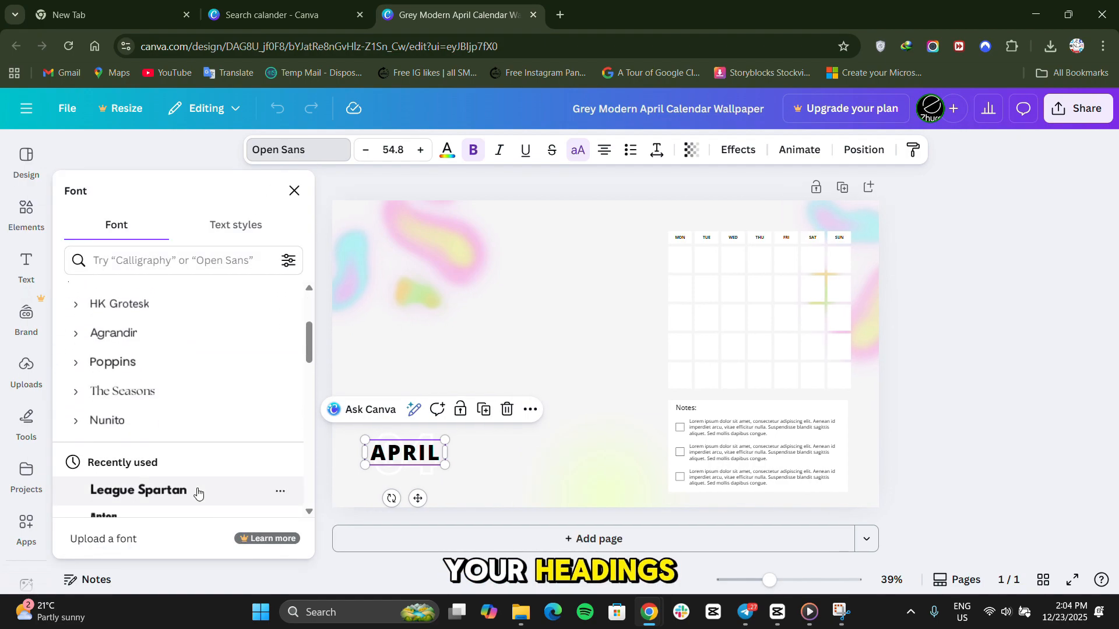
click(196, 497)
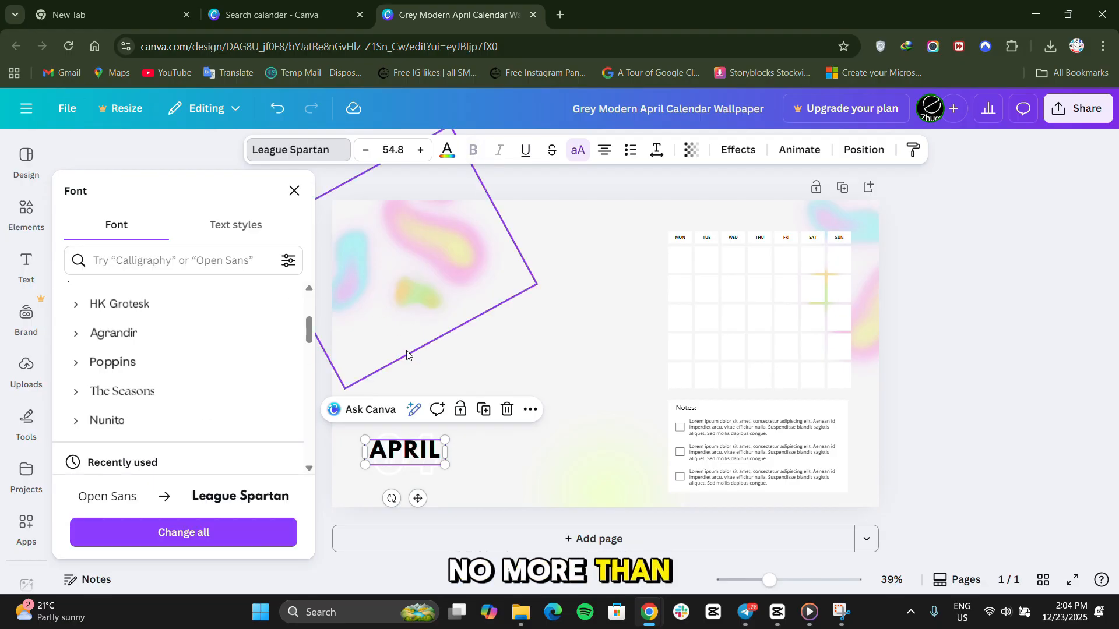
click(188, 528)
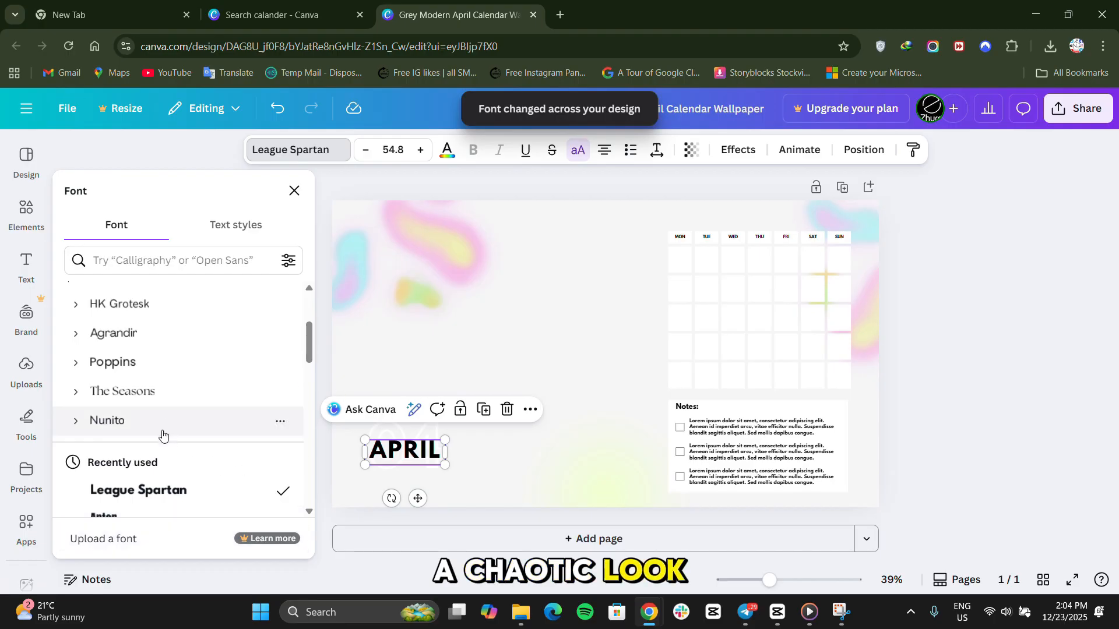
Step: Change the APRIL heading's font to High Cruiser and apply it to all League Spartan text in the design
scroll(162, 435, down, 5)
scroll(167, 427, up, 2)
scroll(169, 395, up, 2)
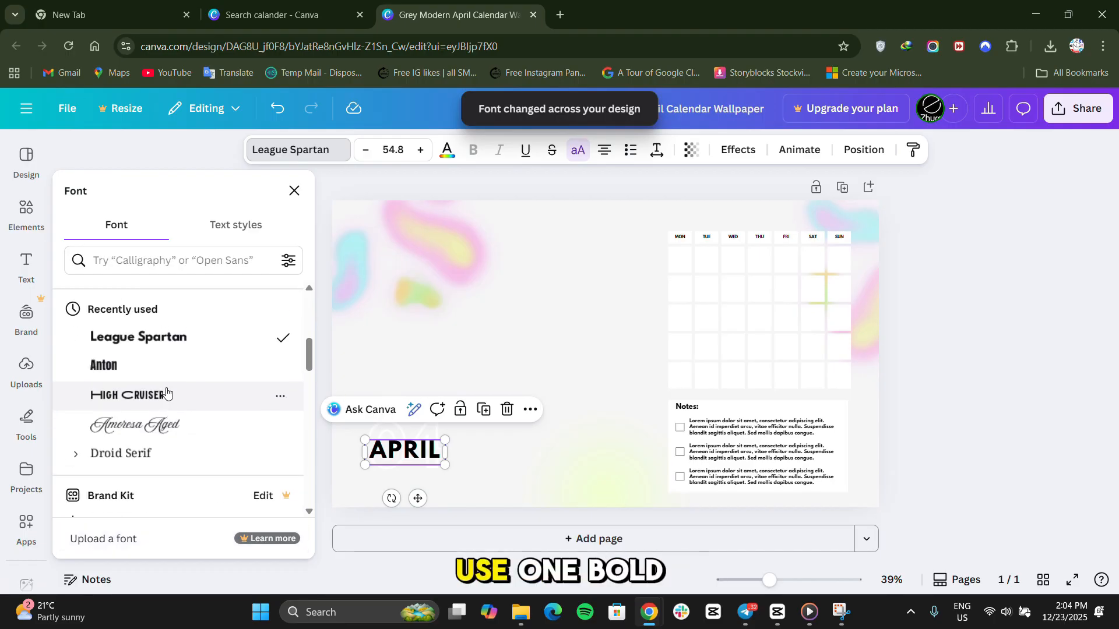
click(166, 399)
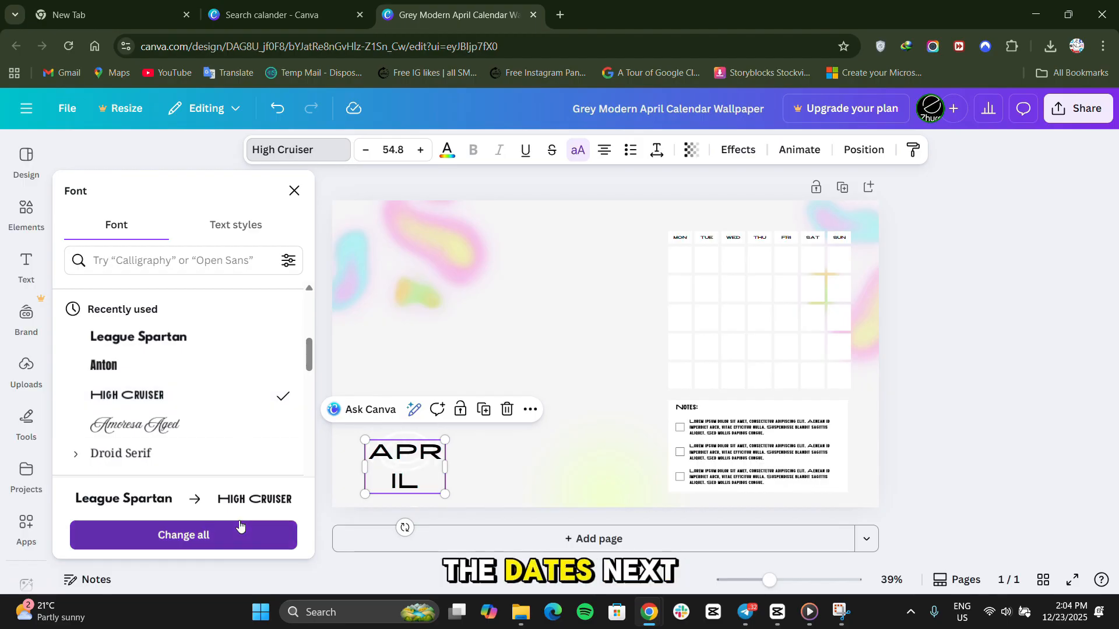
click(241, 530)
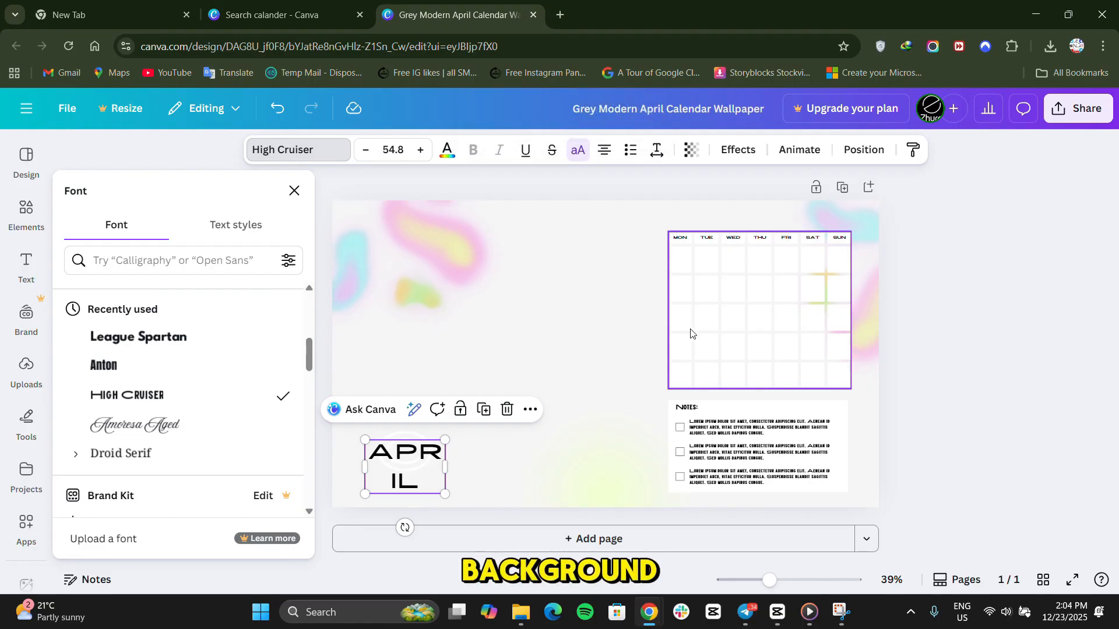
Step: Change the page background to the default pale yellow-to-pink linear gradient after trying other default gradients
click(451, 250)
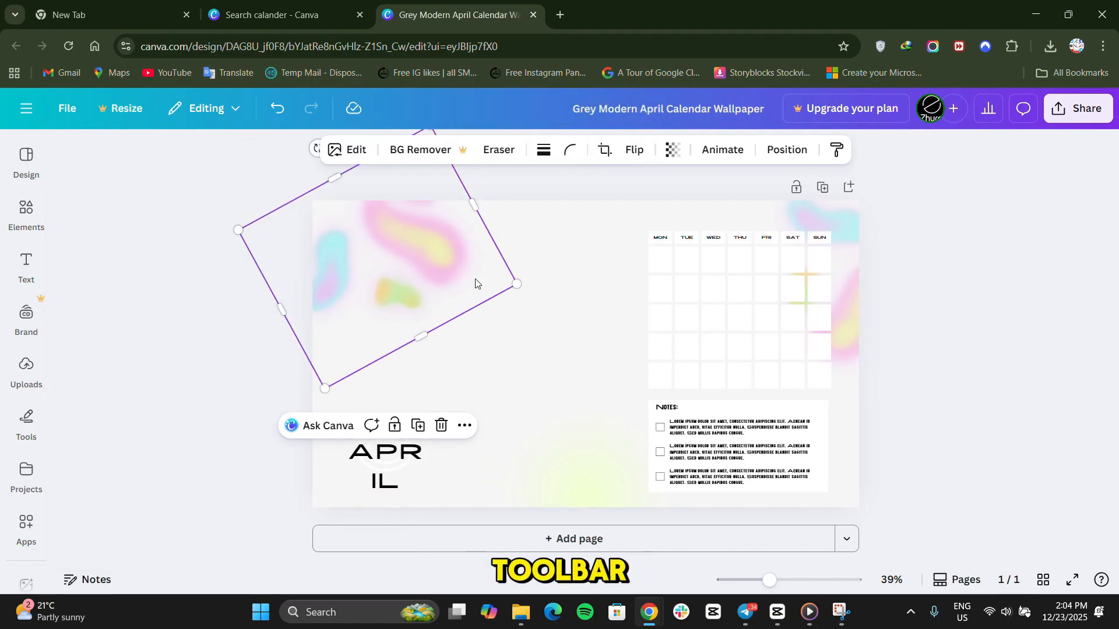
click(544, 358)
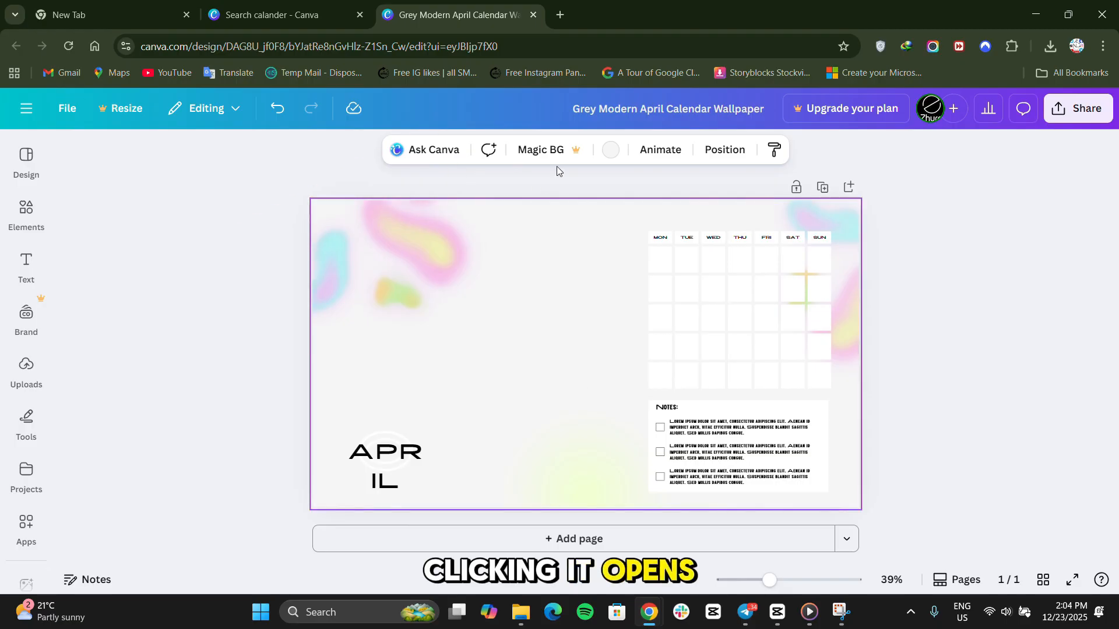
click(610, 151)
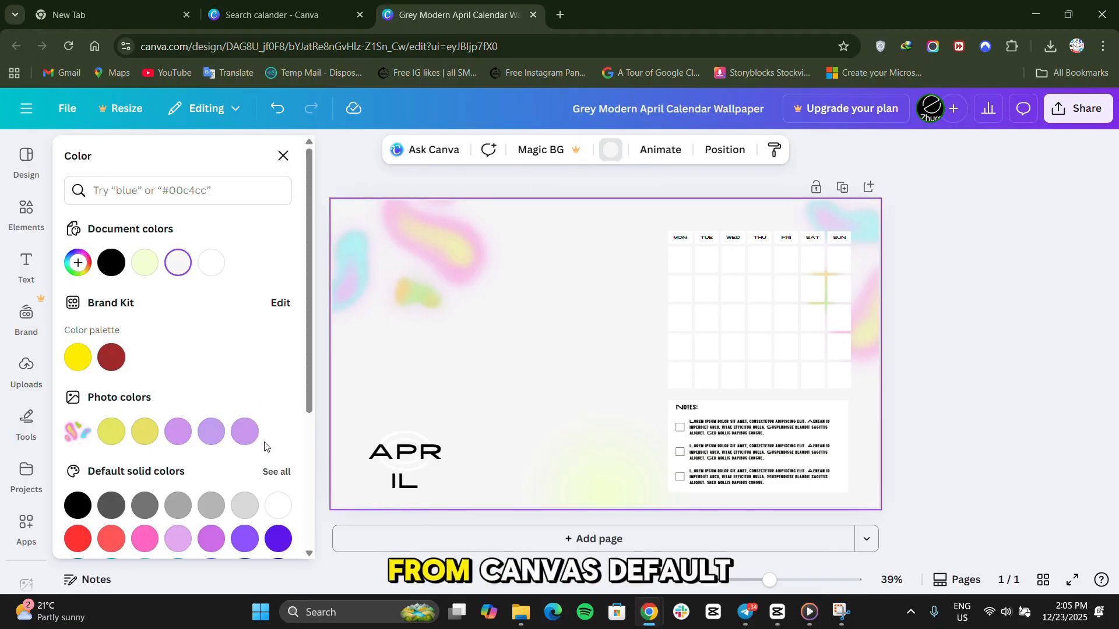
scroll(181, 449, down, 3)
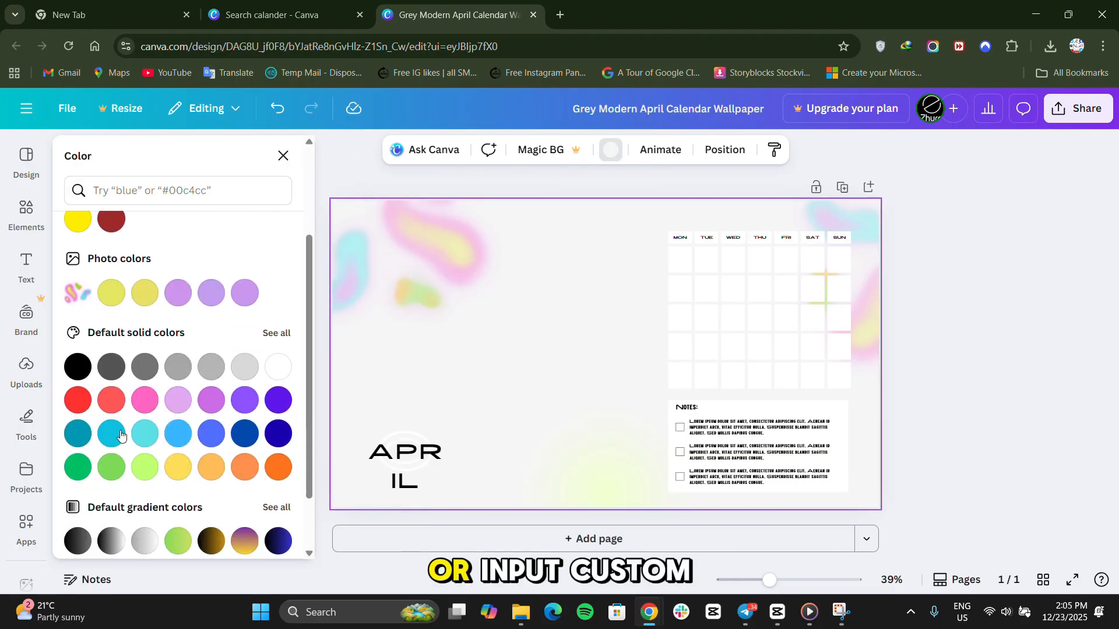
scroll(172, 443, down, 2)
scroll(137, 455, up, 5)
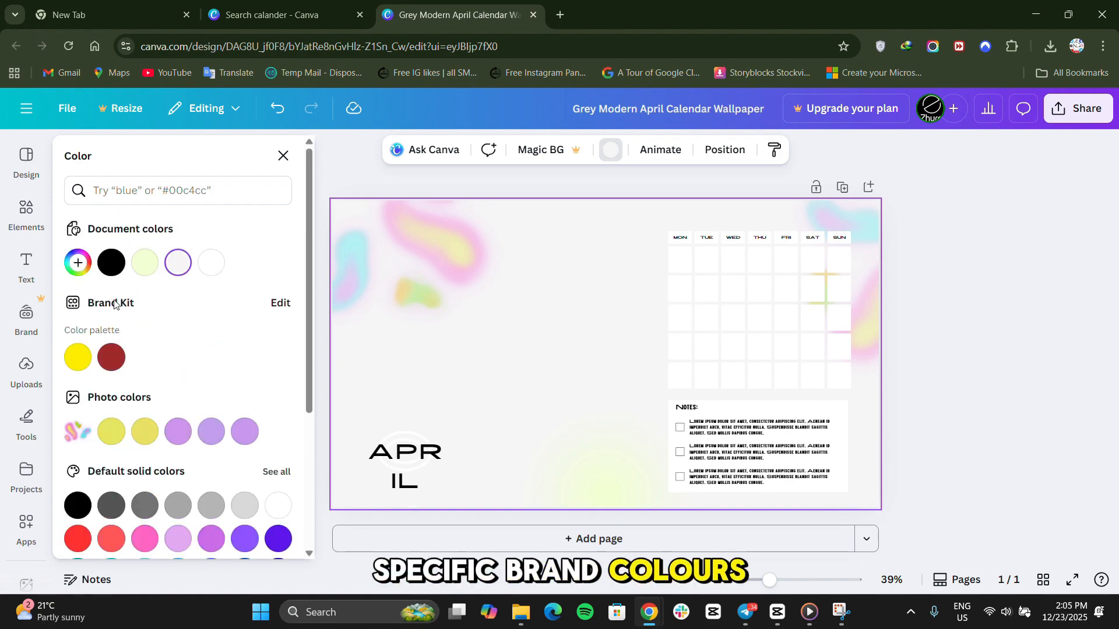
scroll(187, 457, down, 5)
click(278, 499)
click(278, 533)
click(239, 542)
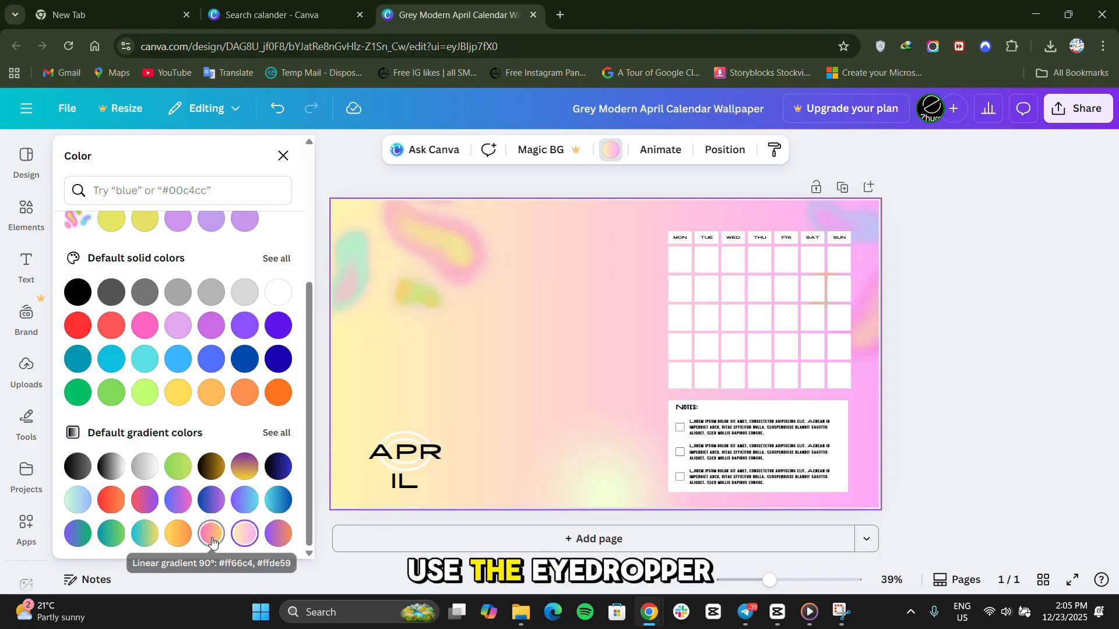
click(211, 535)
click(243, 535)
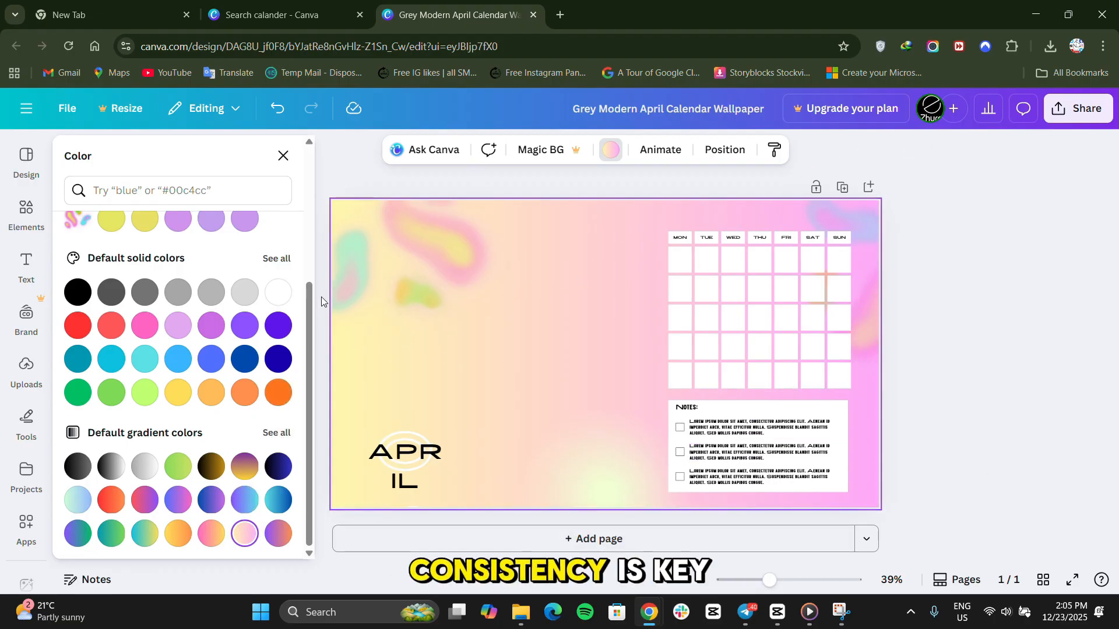
click(321, 200)
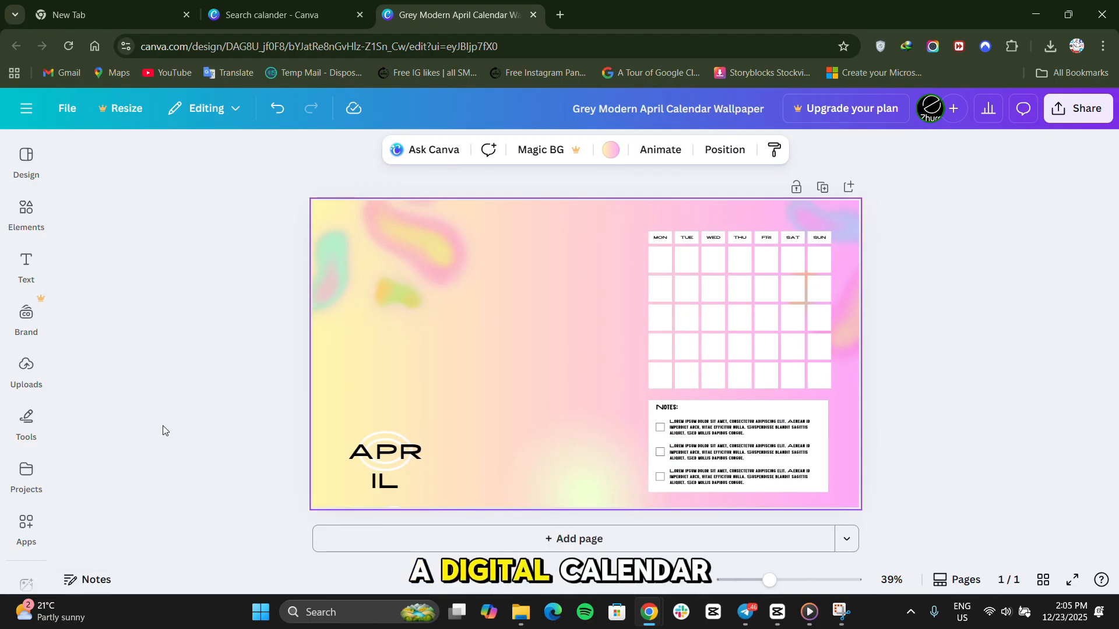
Step: Look through the images already stored in the uploads library
click(18, 364)
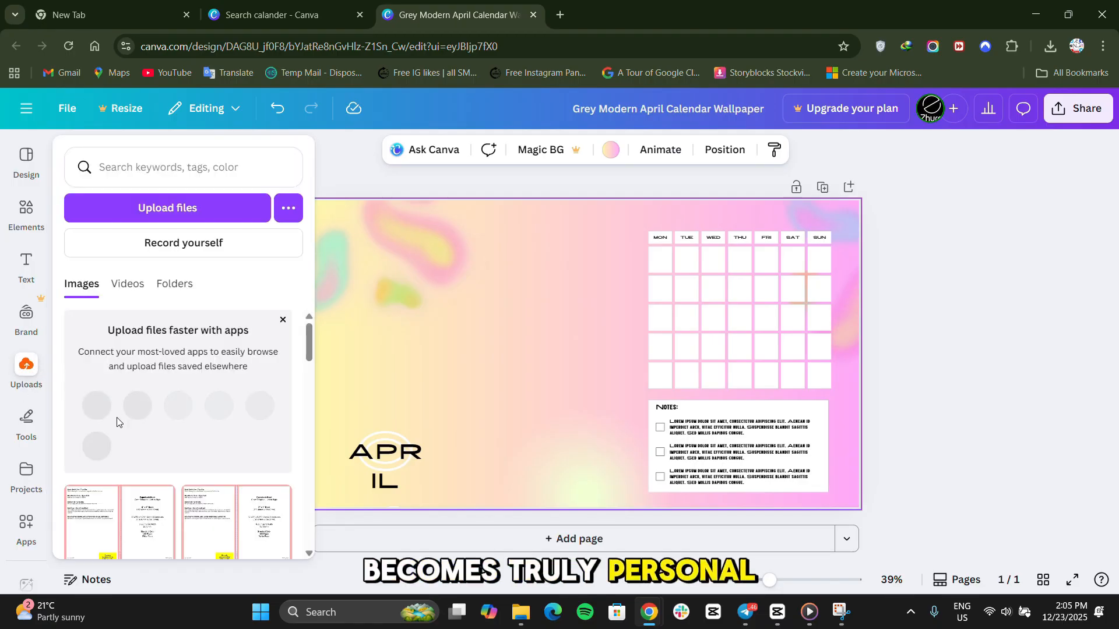
scroll(173, 436, down, 5)
scroll(173, 436, down, 10)
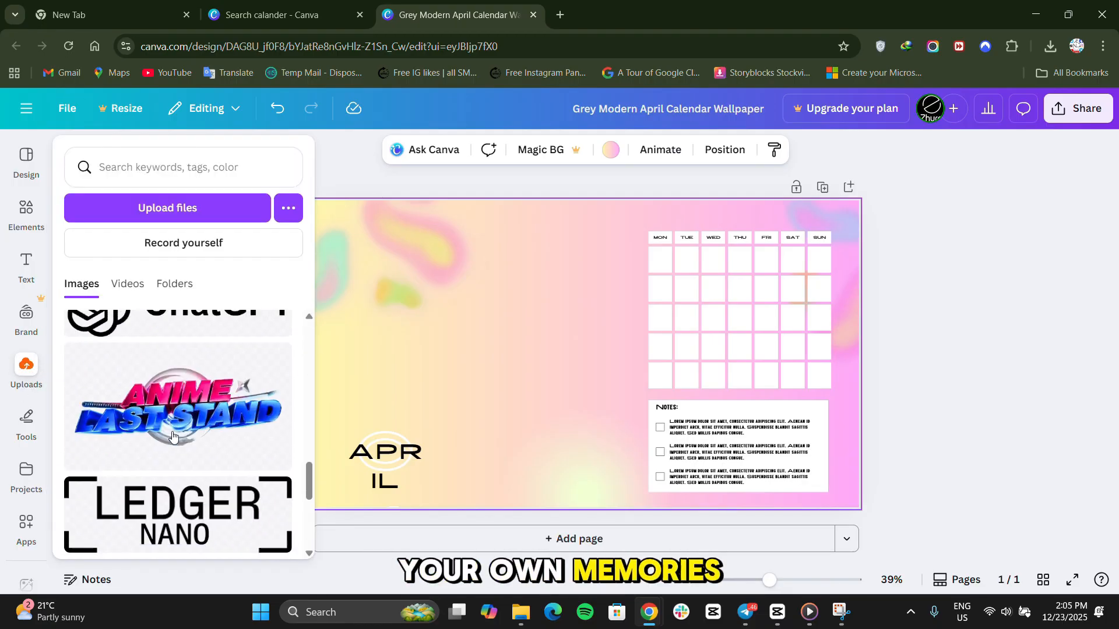
scroll(172, 435, up, 20)
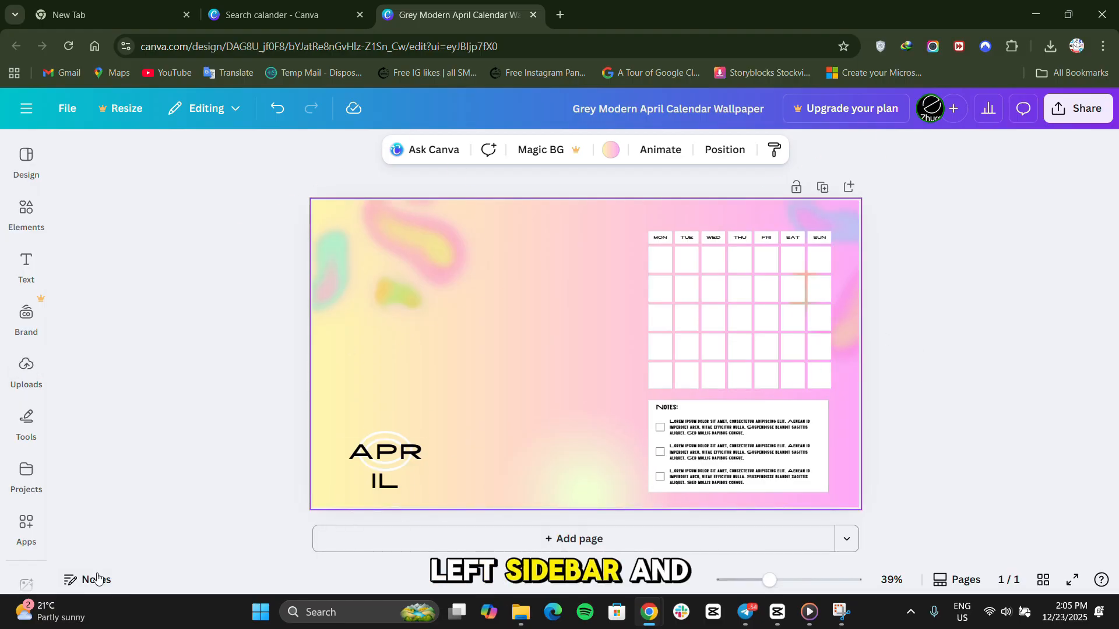
Step: Upload the image Gemini_Generated_Image_lgqwcolgqwcolgqw.png from the Downloads folder
click(27, 370)
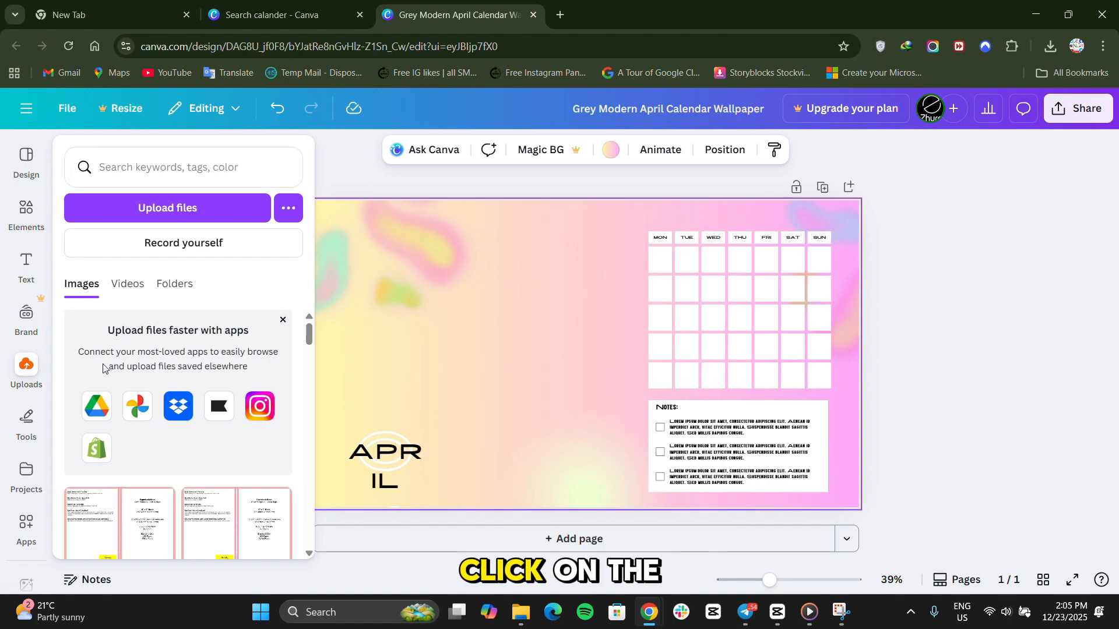
click(27, 370)
click(187, 202)
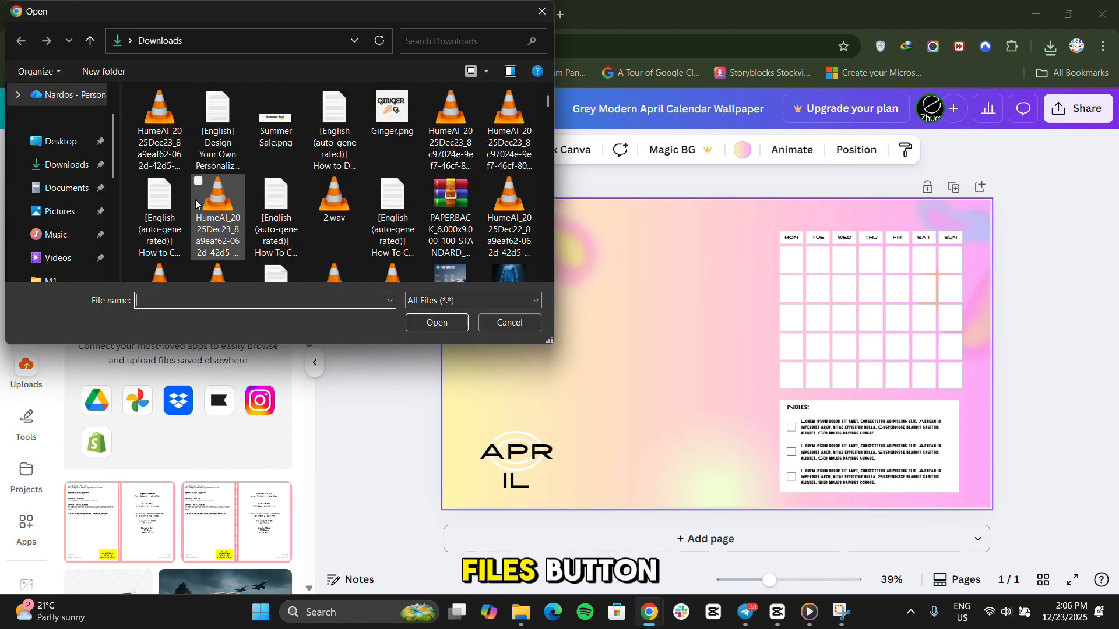
click(67, 165)
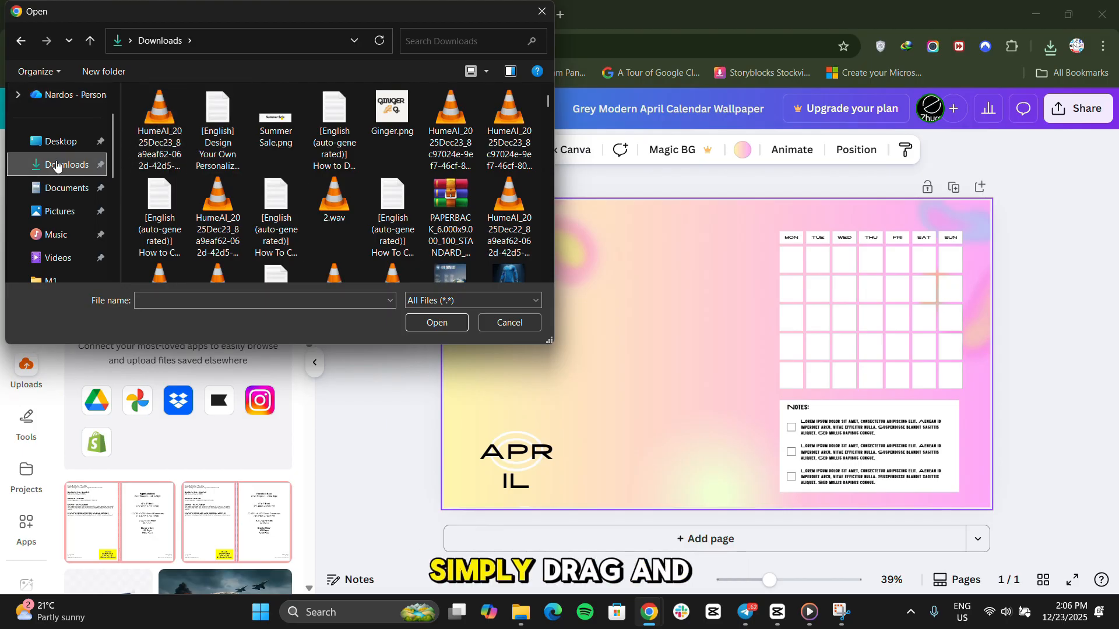
scroll(296, 211, down, 1)
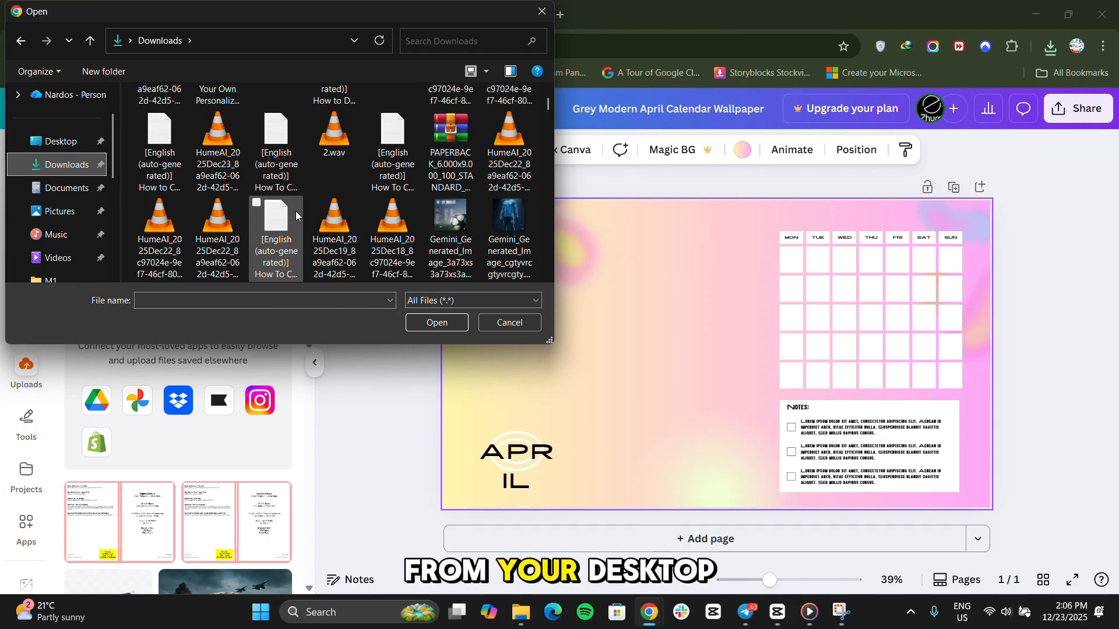
scroll(499, 226, down, 2)
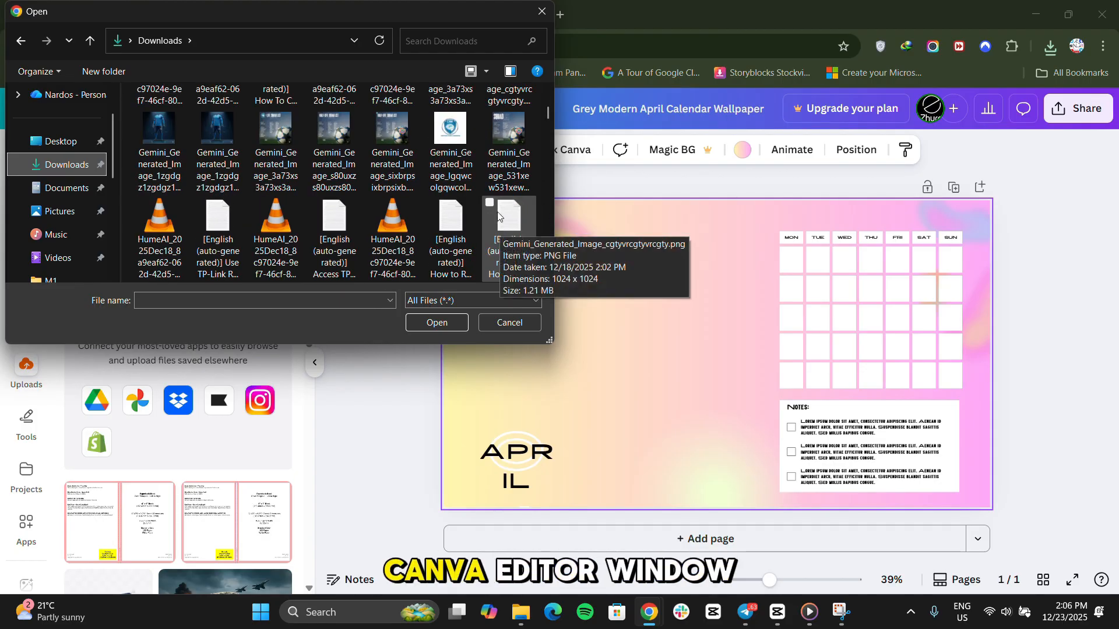
scroll(494, 142, down, 1)
scroll(494, 142, up, 2)
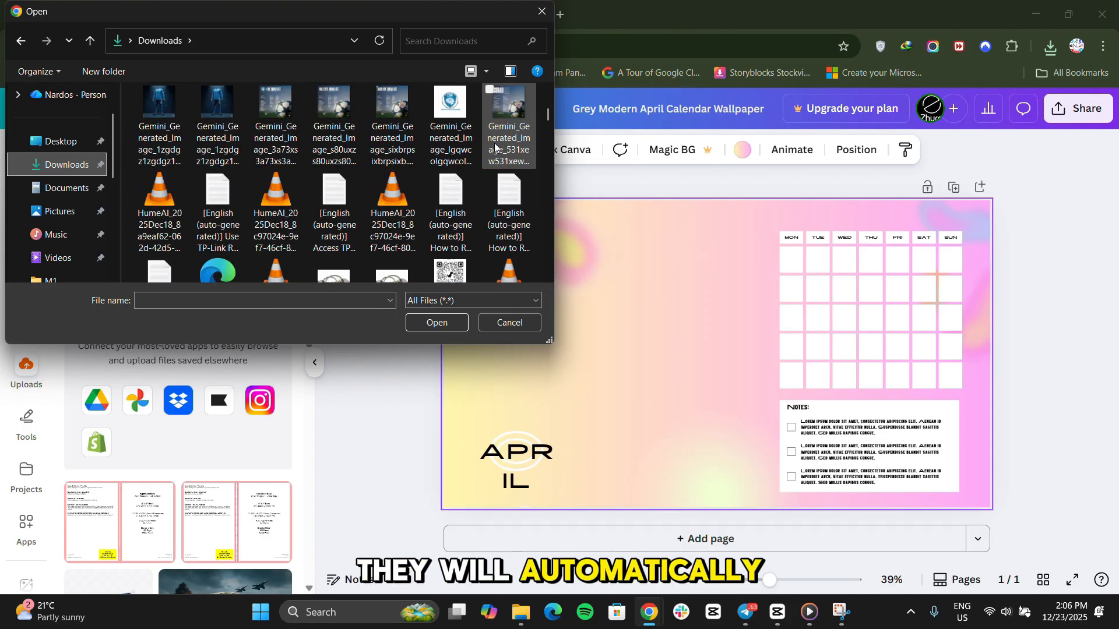
click(451, 195)
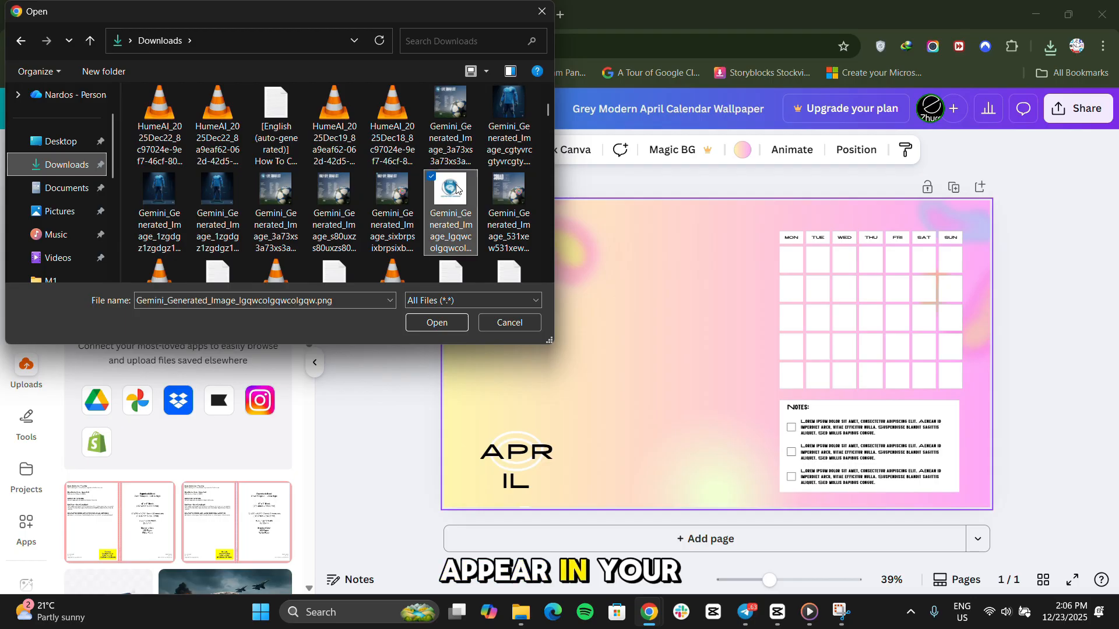
click(449, 327)
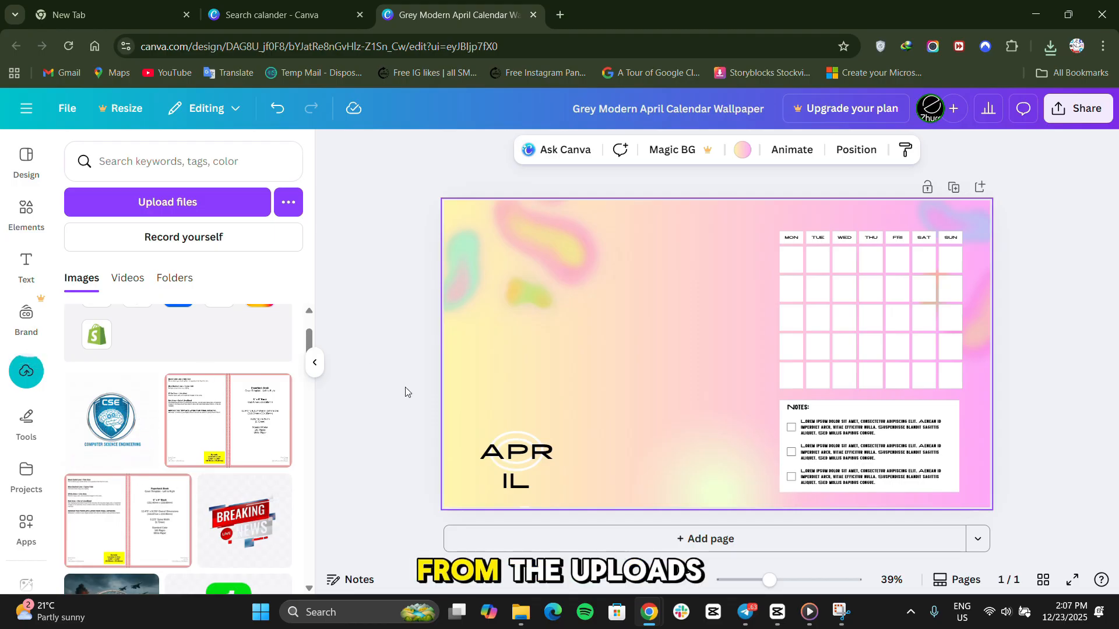
Step: Place the uploaded CSE logo image on the page and resize it to fill the upper-left corner above the APRIL heading
drag(160, 417, 619, 359)
drag(730, 395, 685, 389)
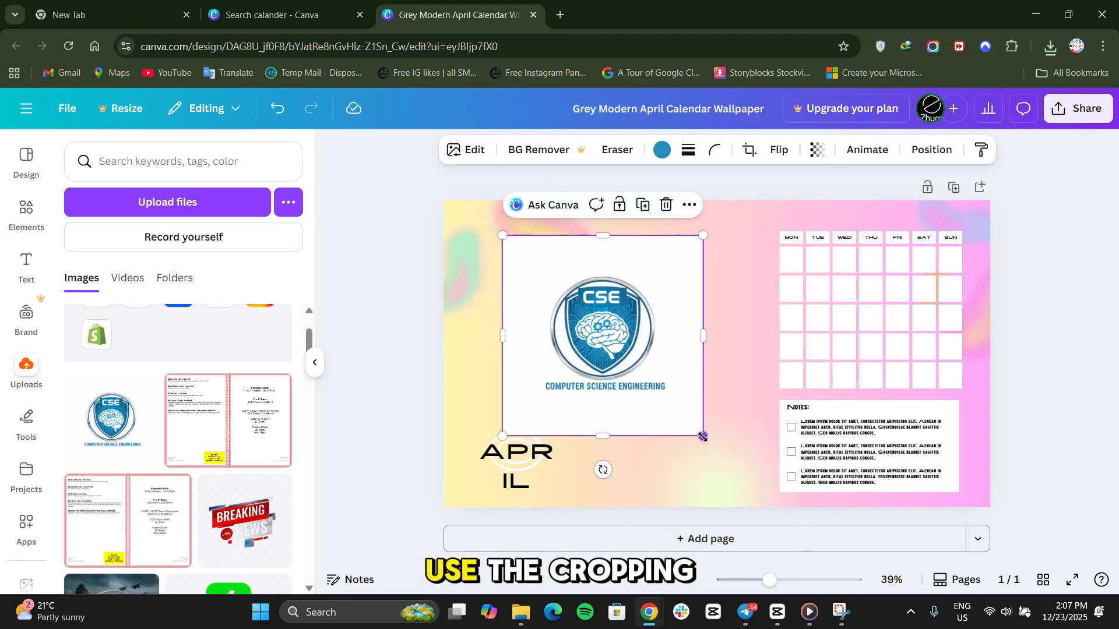
drag(704, 436, 607, 340)
mouse_move(580, 299)
mouse_down()
mouse_move(567, 315)
mouse_move(572, 299)
mouse_move(597, 300)
mouse_up()
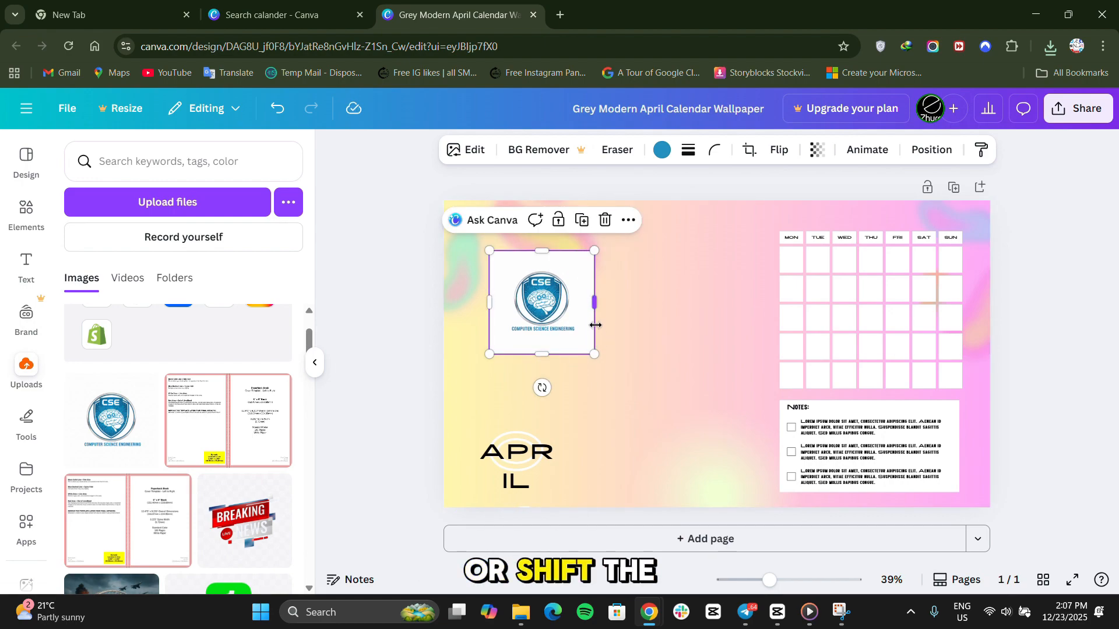
drag(594, 353, 543, 305)
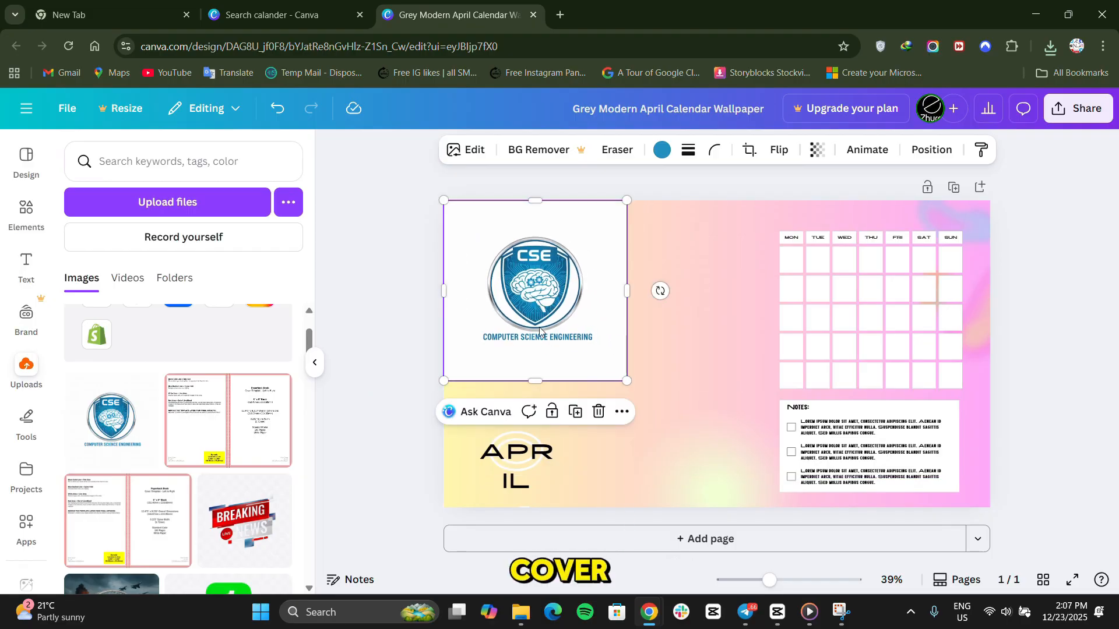
click(413, 414)
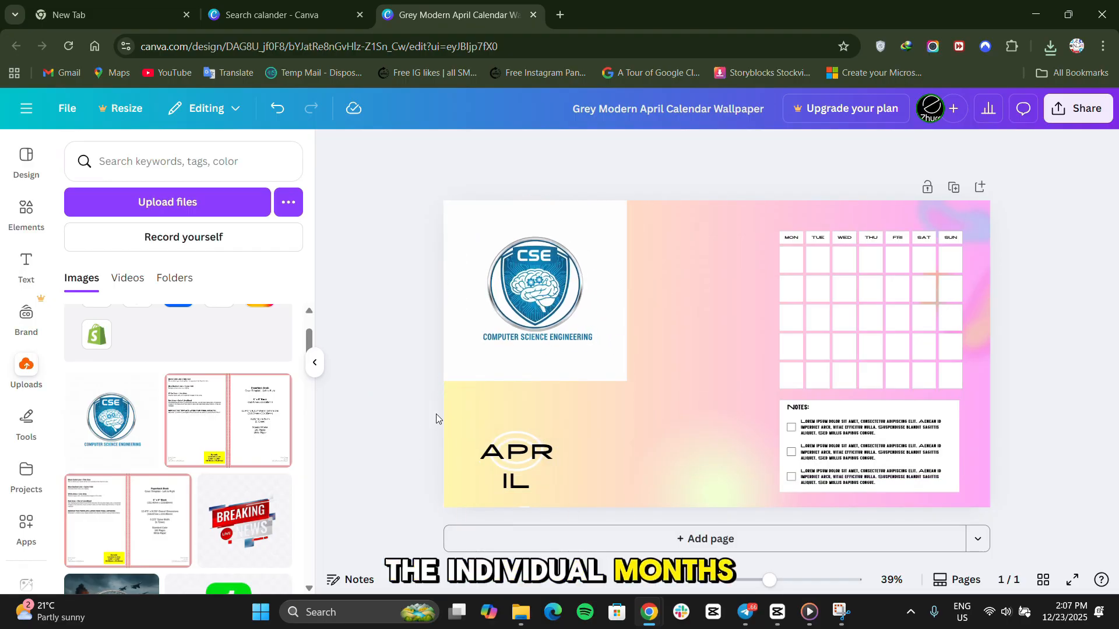
Step: Widen the APRIL heading's text box so the word fits on one line, and duplicate the page
click(542, 460)
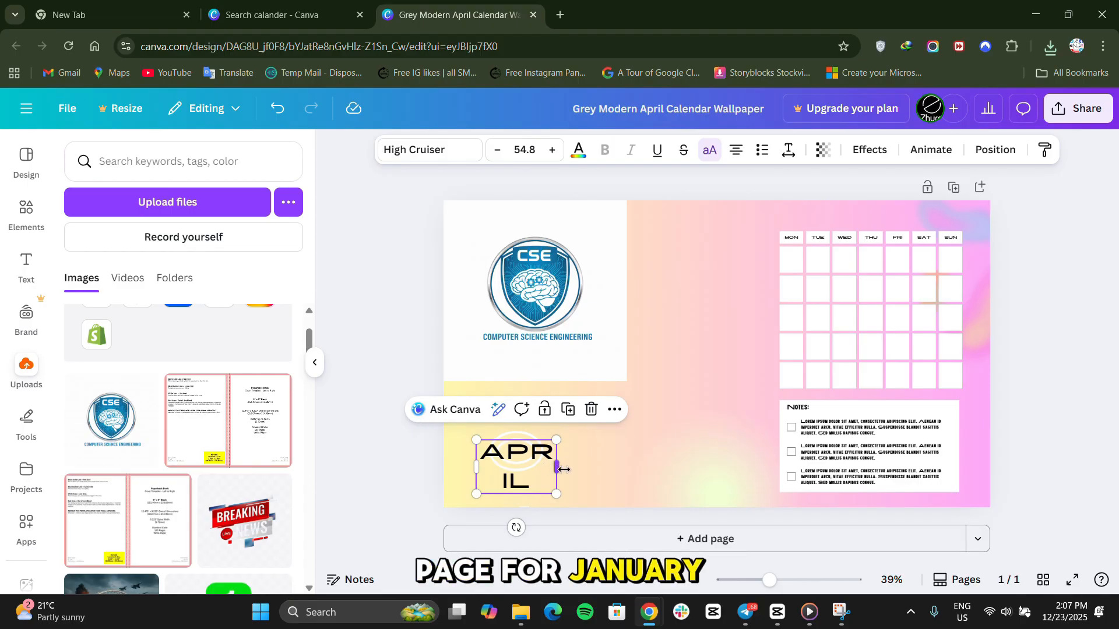
mouse_move(563, 469)
mouse_down()
mouse_move(598, 467)
mouse_move(549, 455)
mouse_up()
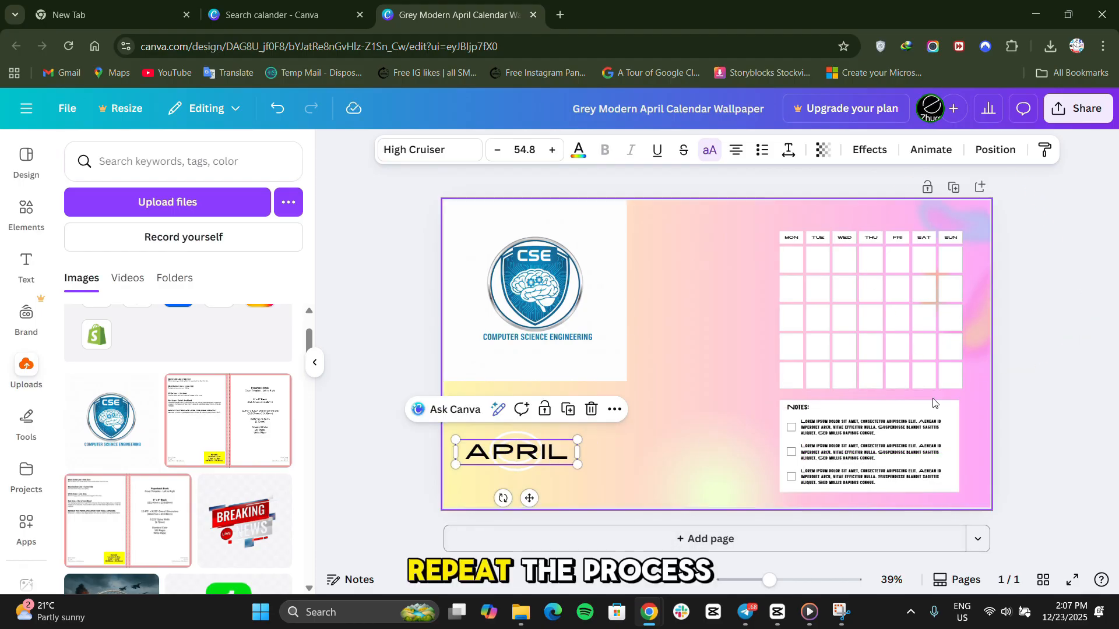
click(954, 188)
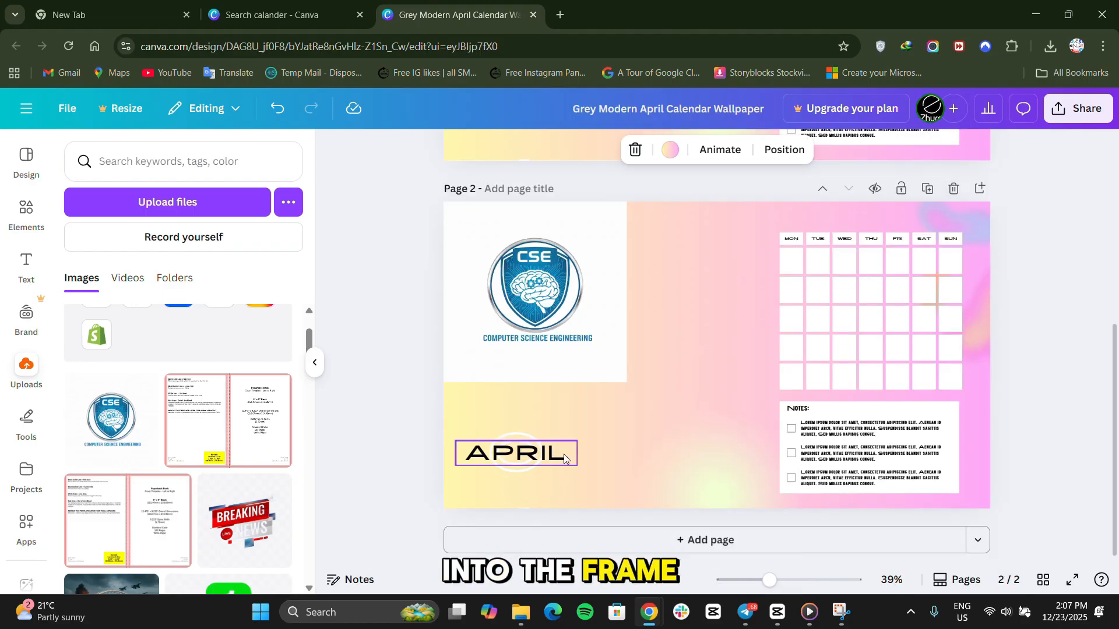
Step: Change the month heading on page 2 to MAY
click(565, 453)
double_click(557, 455)
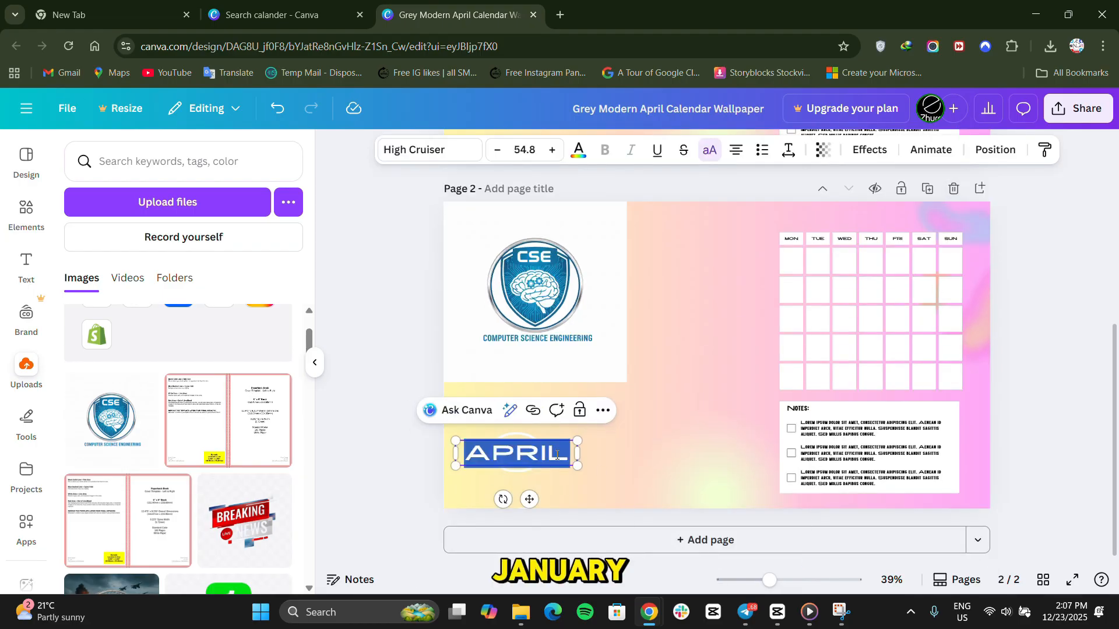
text(MAY)
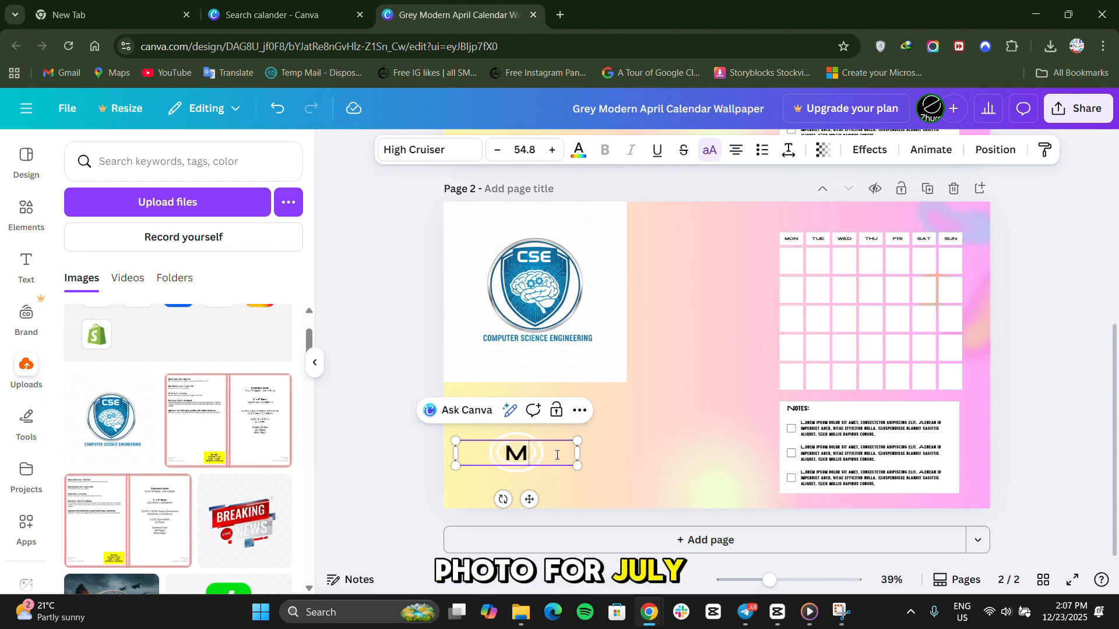
click(1051, 406)
Step: Search the elements for "frame" and add the black-and-white checkered photo frame mockup to page 1
scroll(801, 355, up, 5)
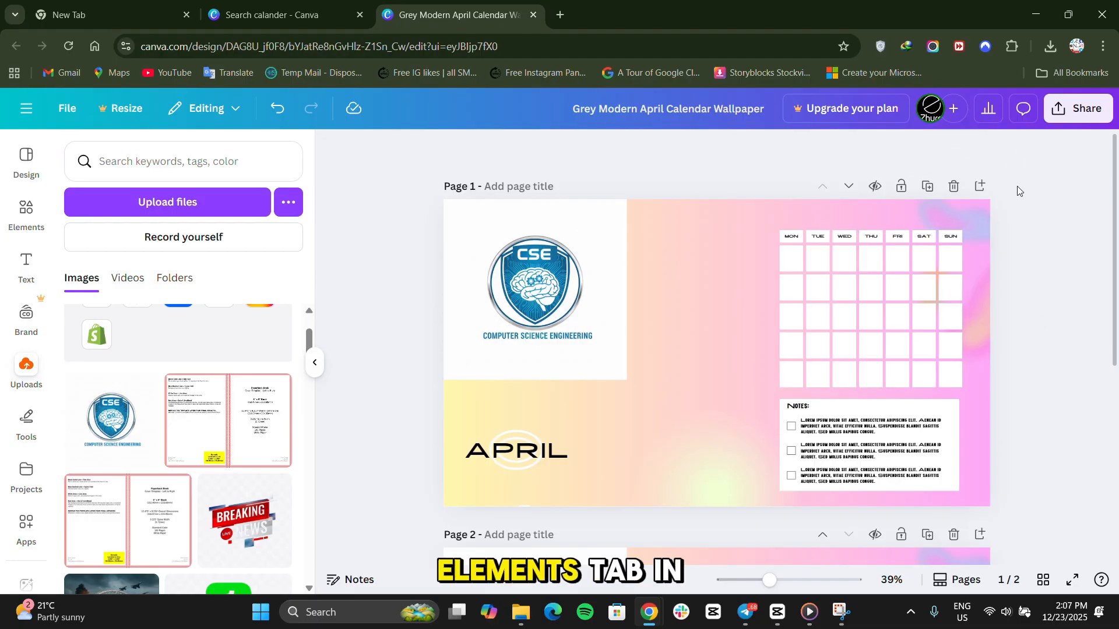
click(26, 211)
click(147, 167)
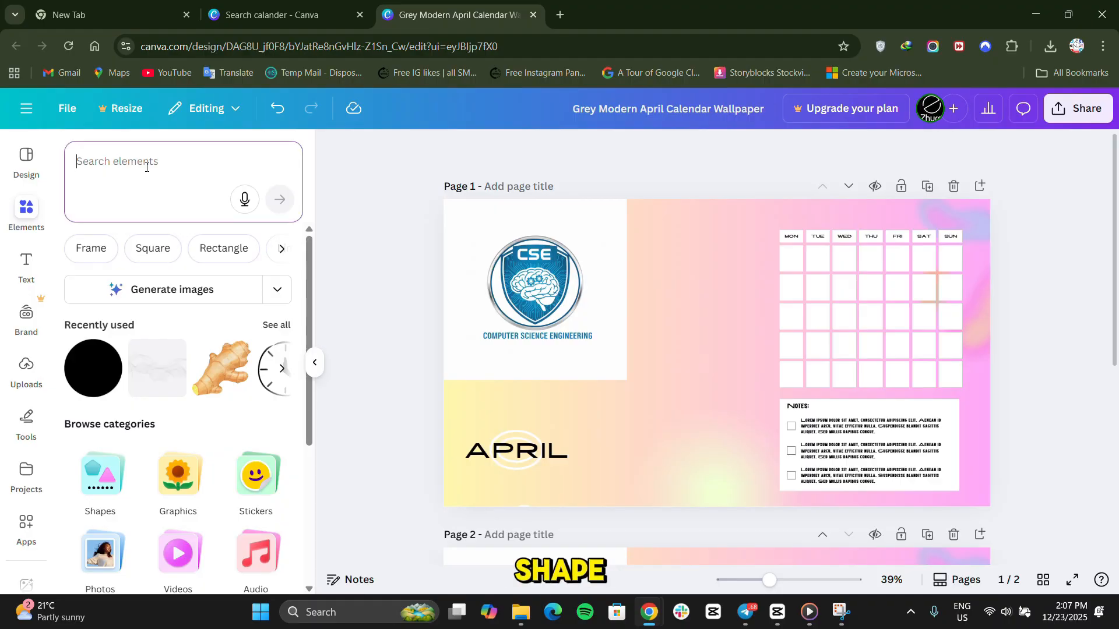
text(frame)
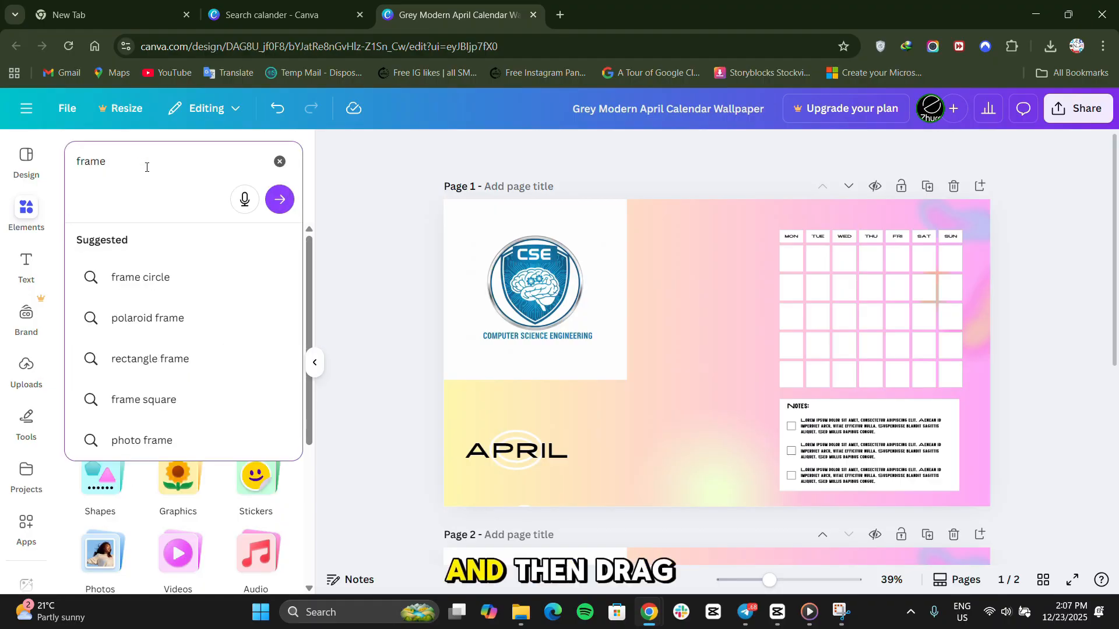
key(Return)
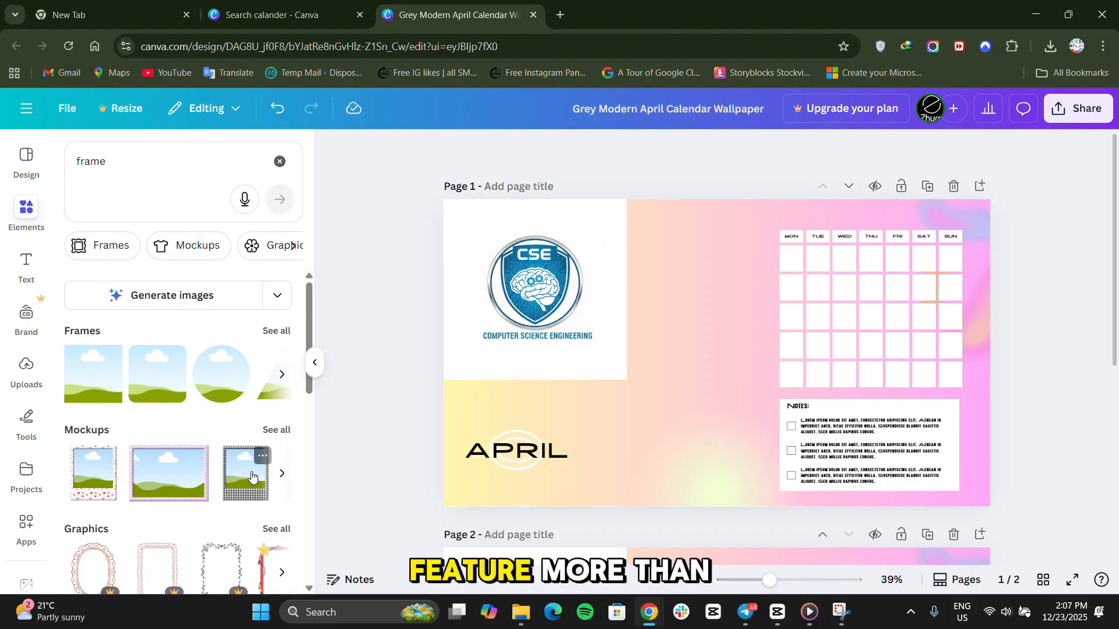
click(282, 474)
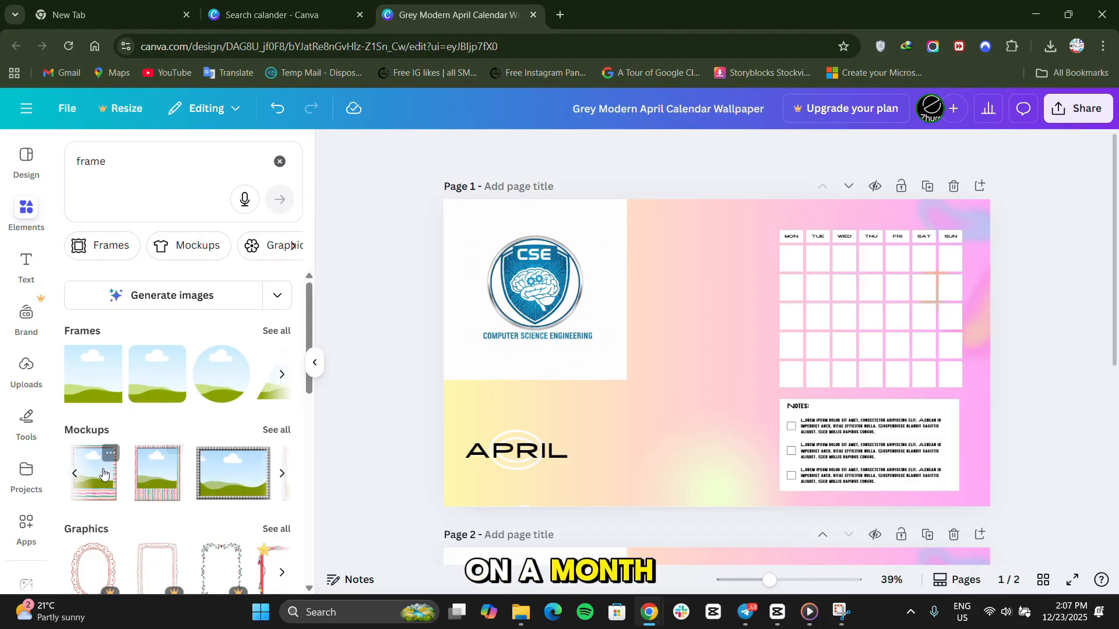
click(79, 479)
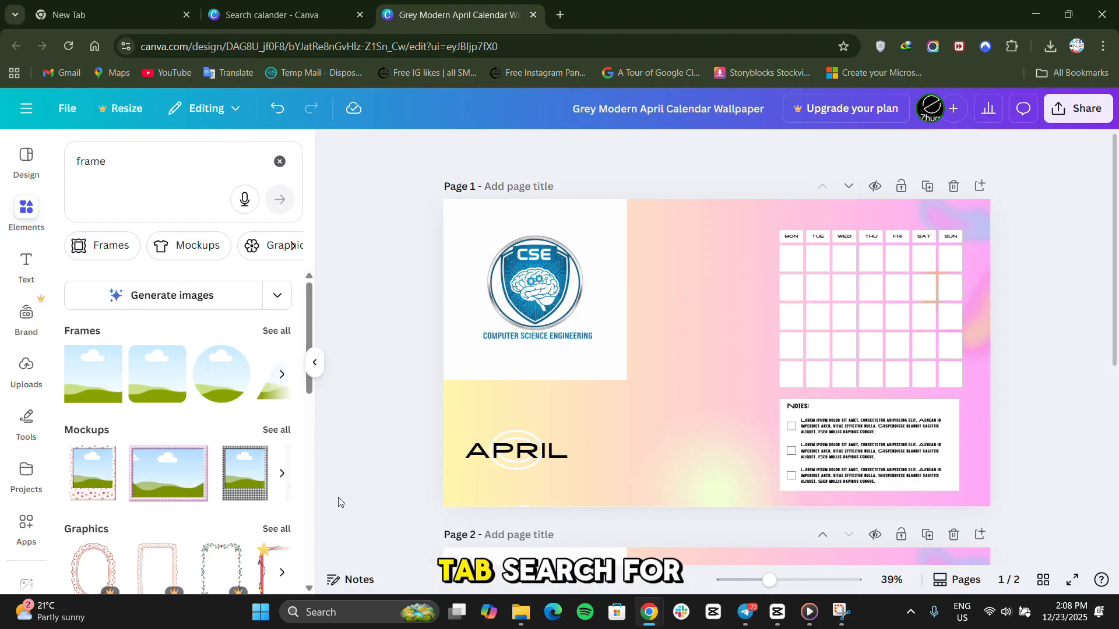
click(245, 473)
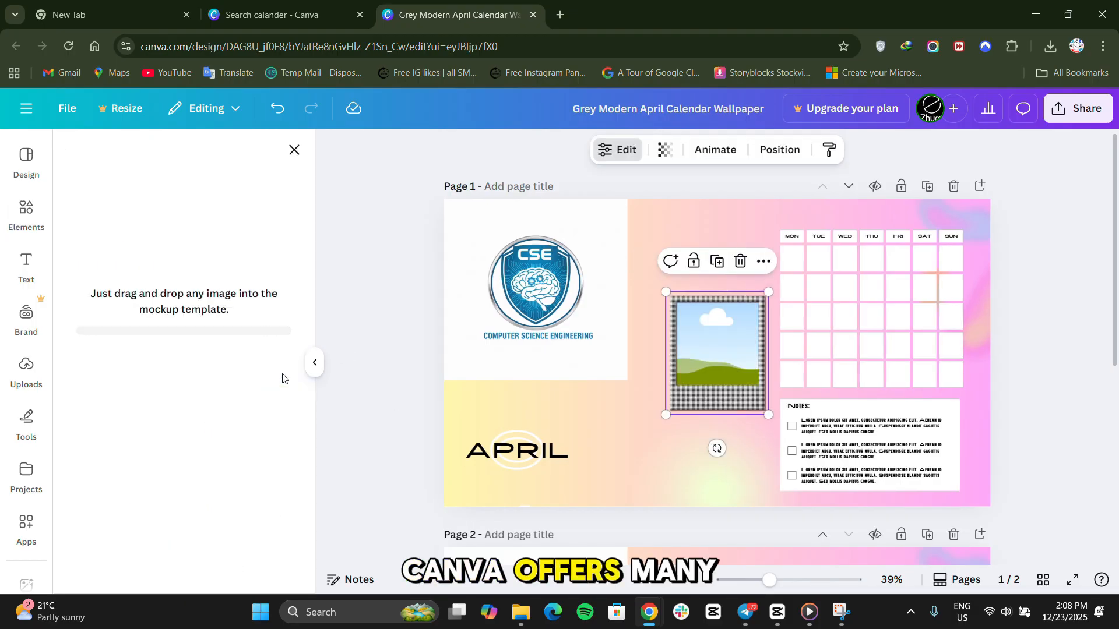
Step: Fill the checkered photo frame on page 1 with the CSE logo and position it beside the calendar grid
drag(722, 362, 664, 341)
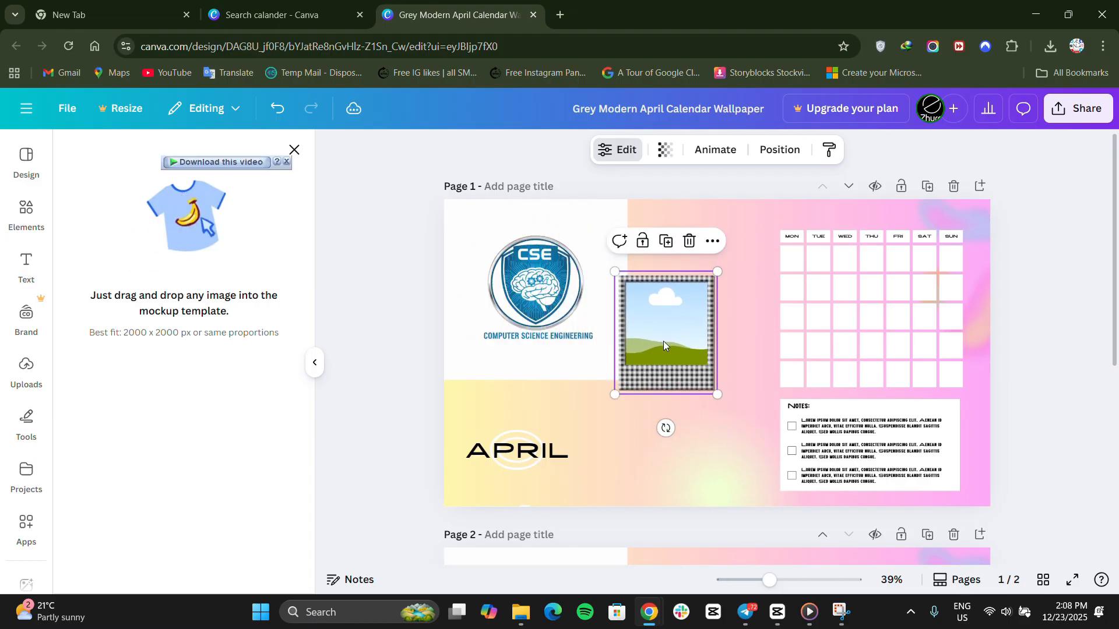
drag(535, 321, 671, 341)
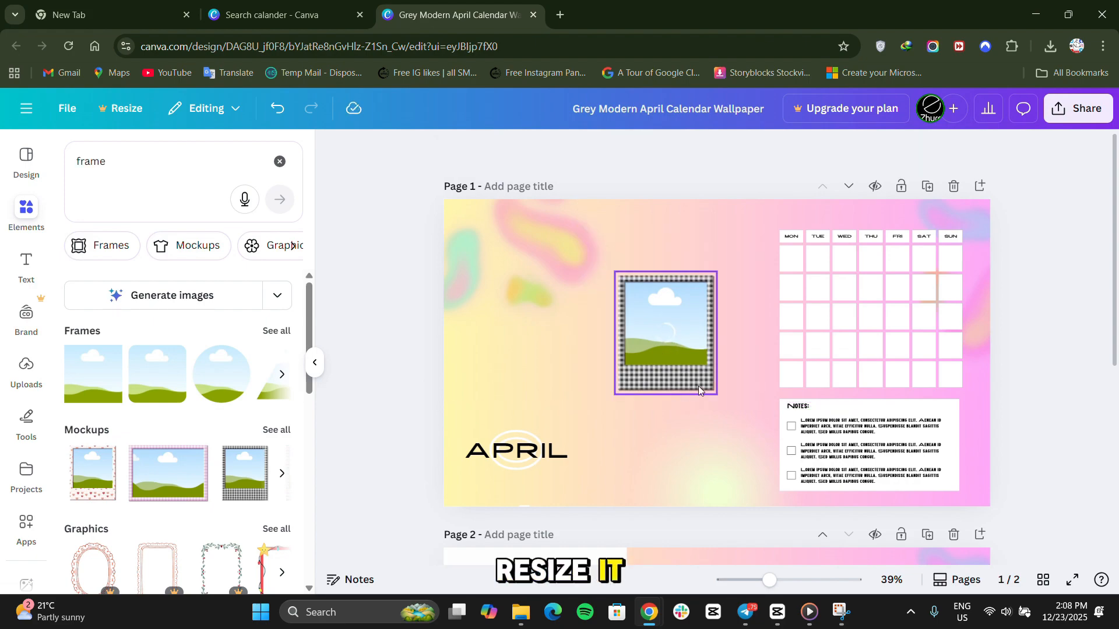
drag(679, 374, 725, 359)
click(368, 346)
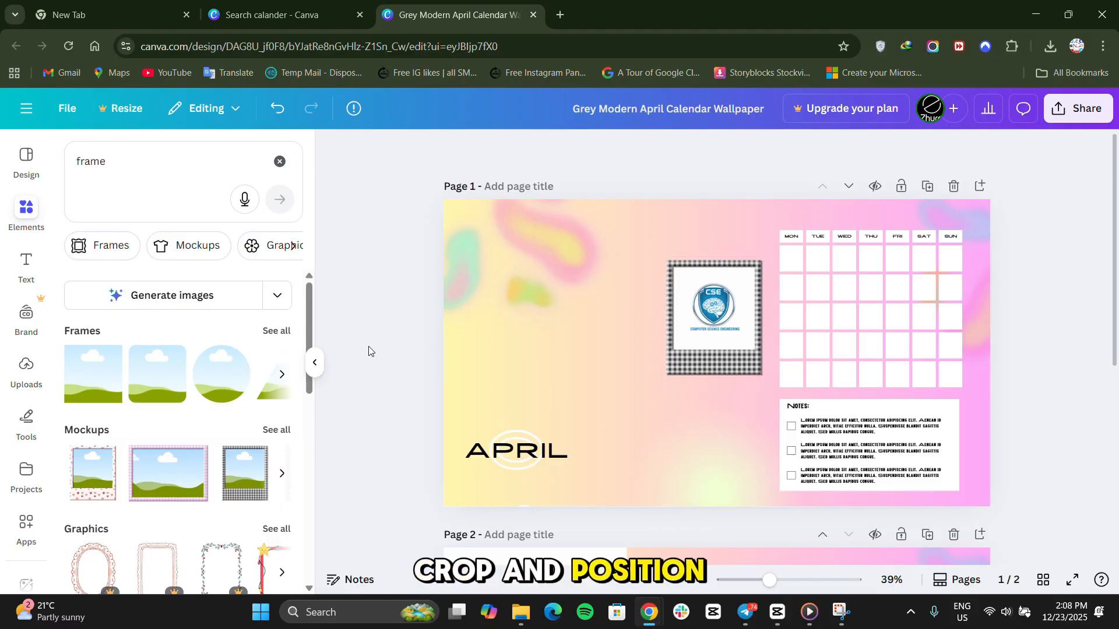
Step: Add the checkered photo frame to page 2 beside the calendar grid and fill it with the CSE logo
scroll(547, 471, down, 5)
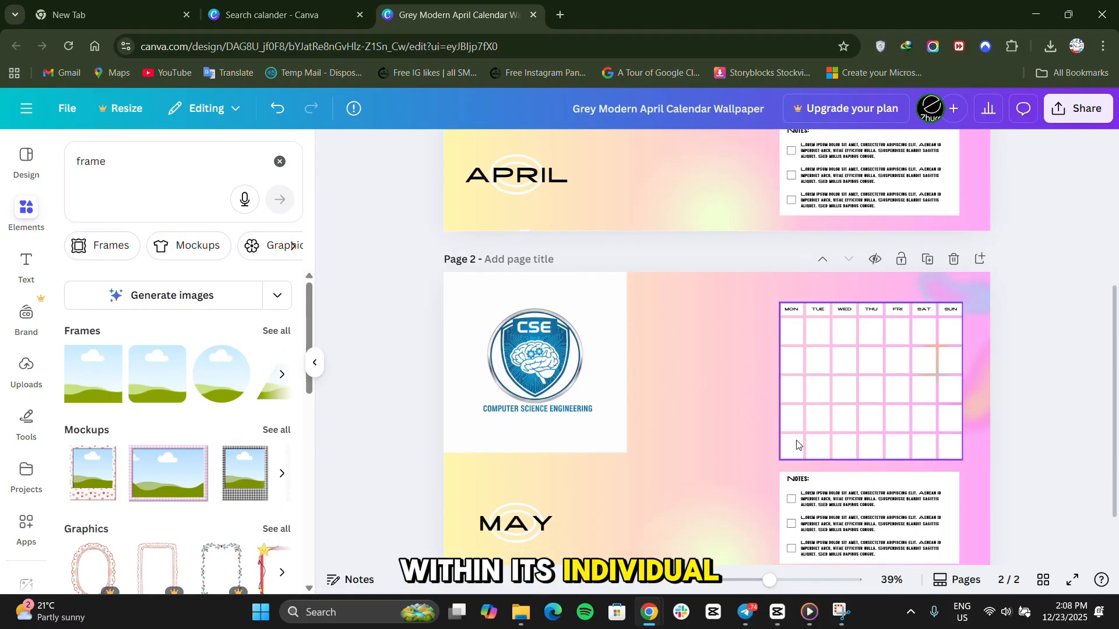
click(571, 398)
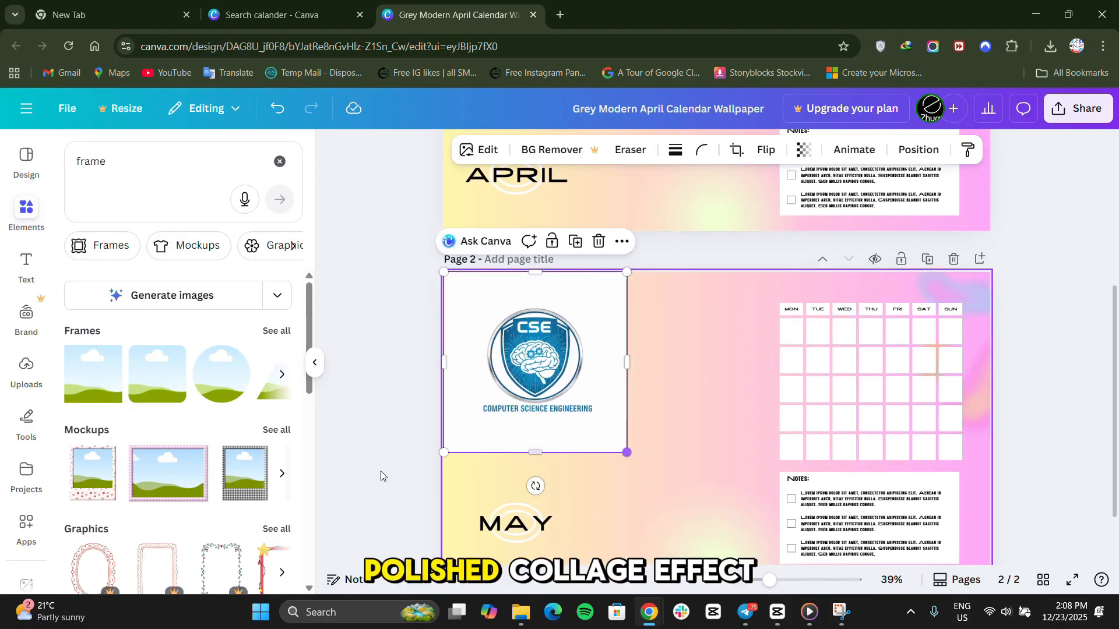
drag(314, 460, 682, 404)
drag(706, 456, 718, 415)
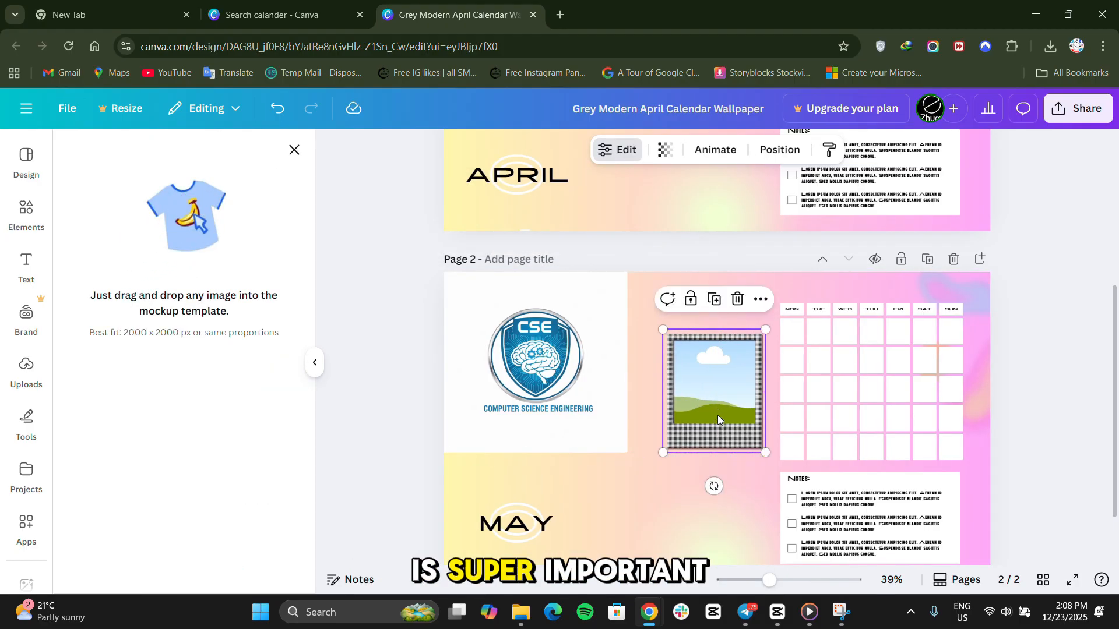
drag(522, 374, 697, 398)
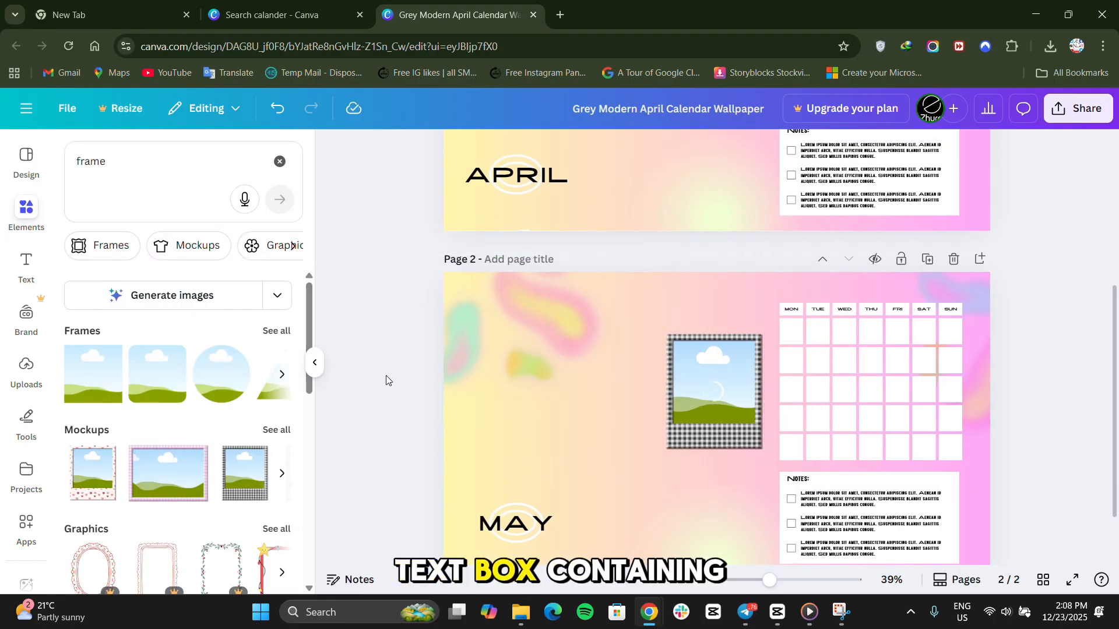
Step: Add a text box reading BIRTH DAY to page 1
scroll(386, 380, up, 3)
click(795, 193)
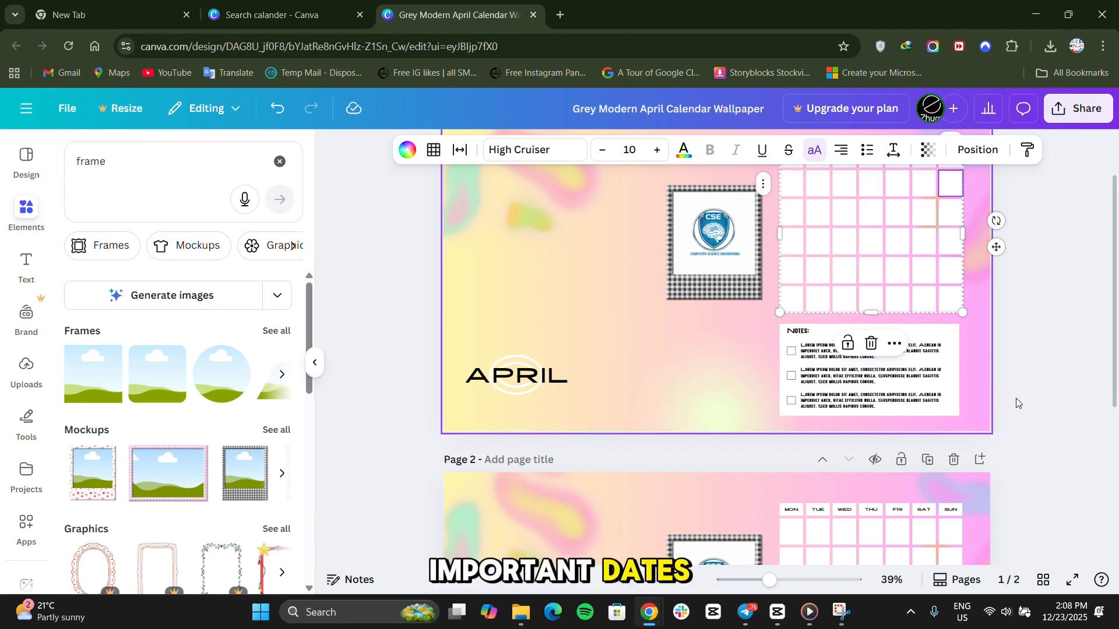
scroll(1016, 403, up, 2)
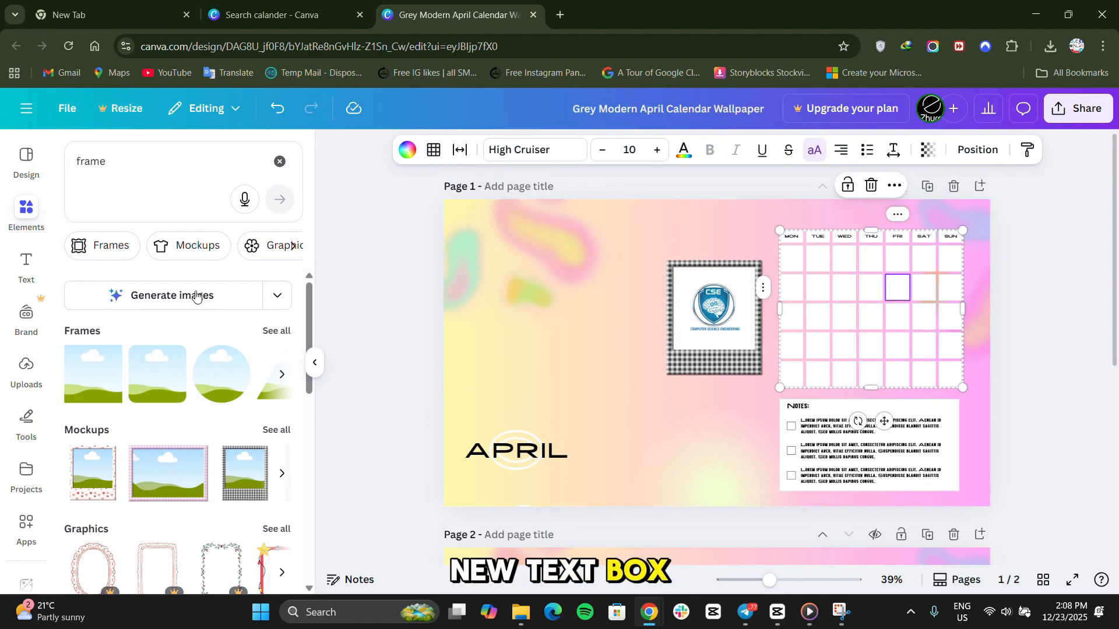
click(19, 275)
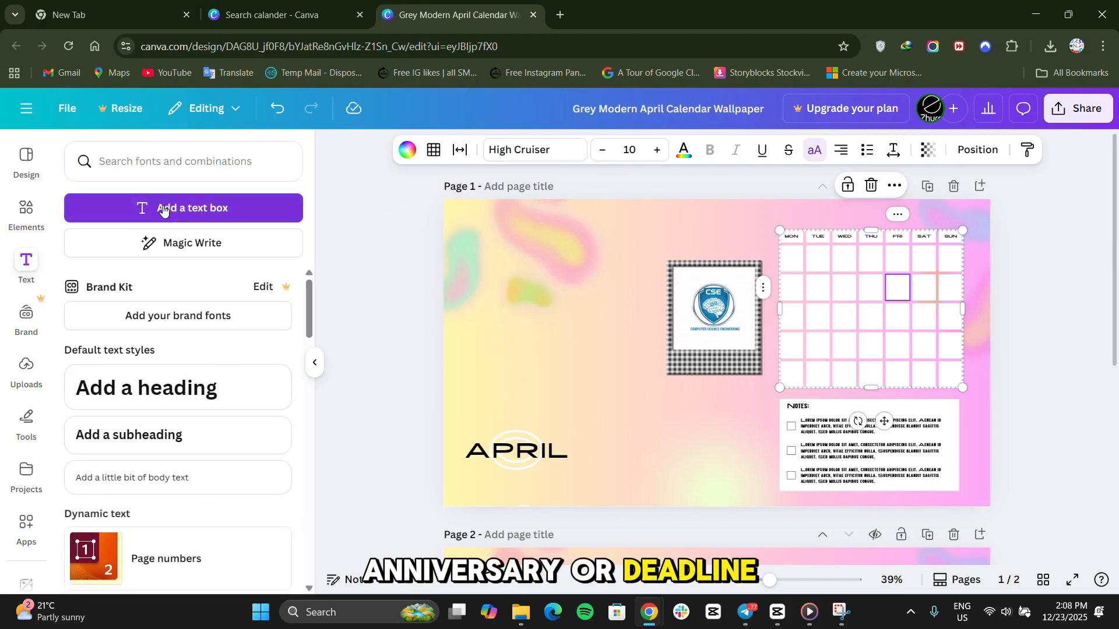
click(182, 215)
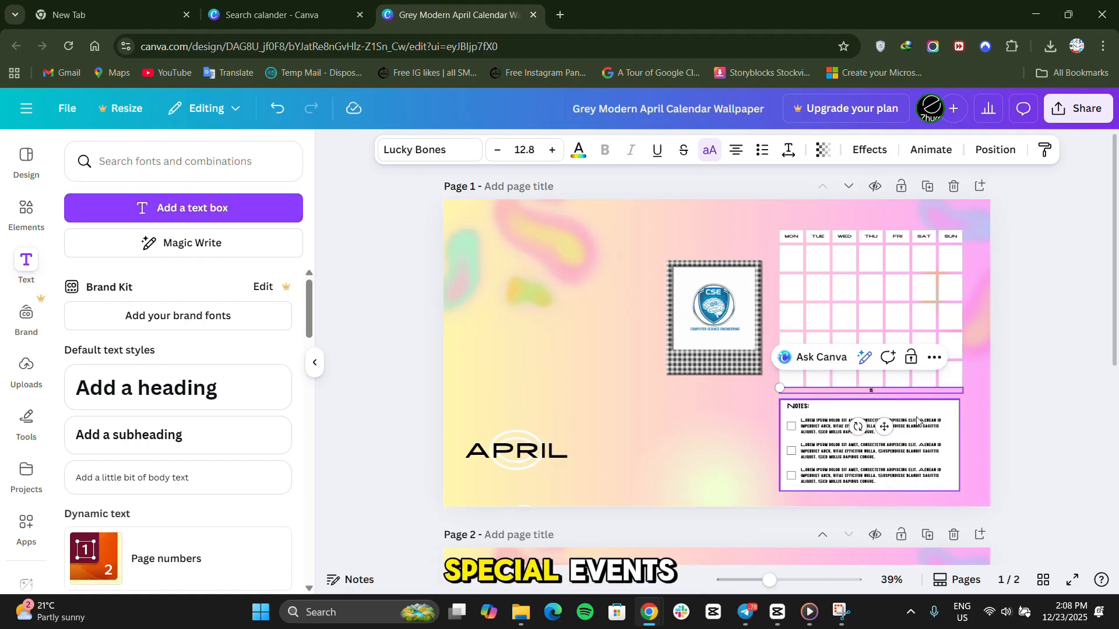
text(BIRTH DAY)
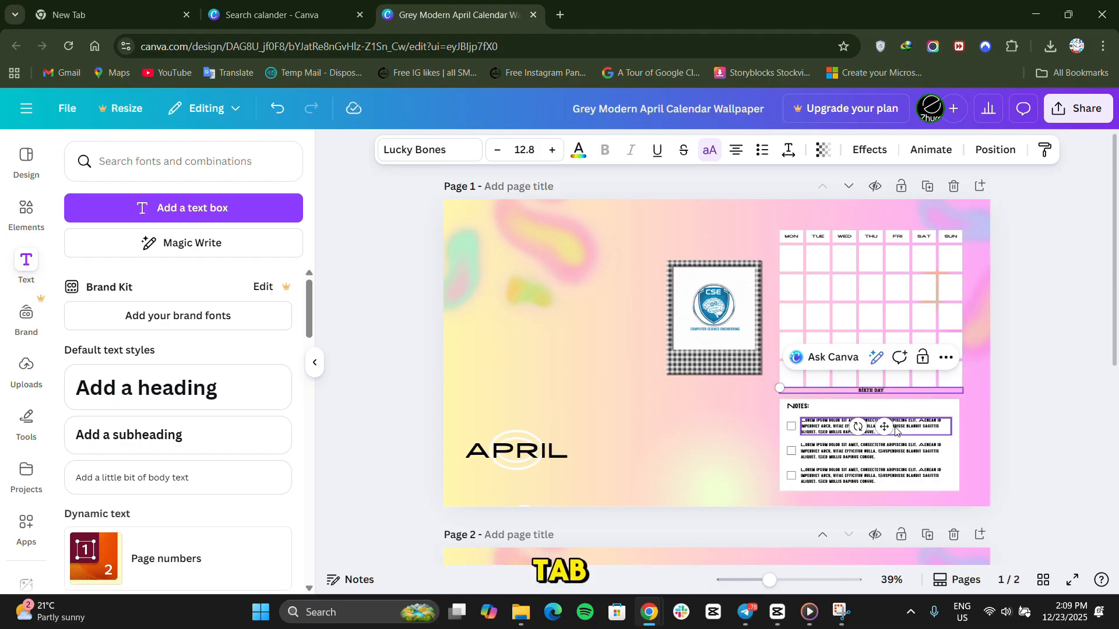
Step: Move the BIRTH DAY text into the Friday cell of the calendar's second week and set its font size to 10.1
drag(884, 427, 912, 322)
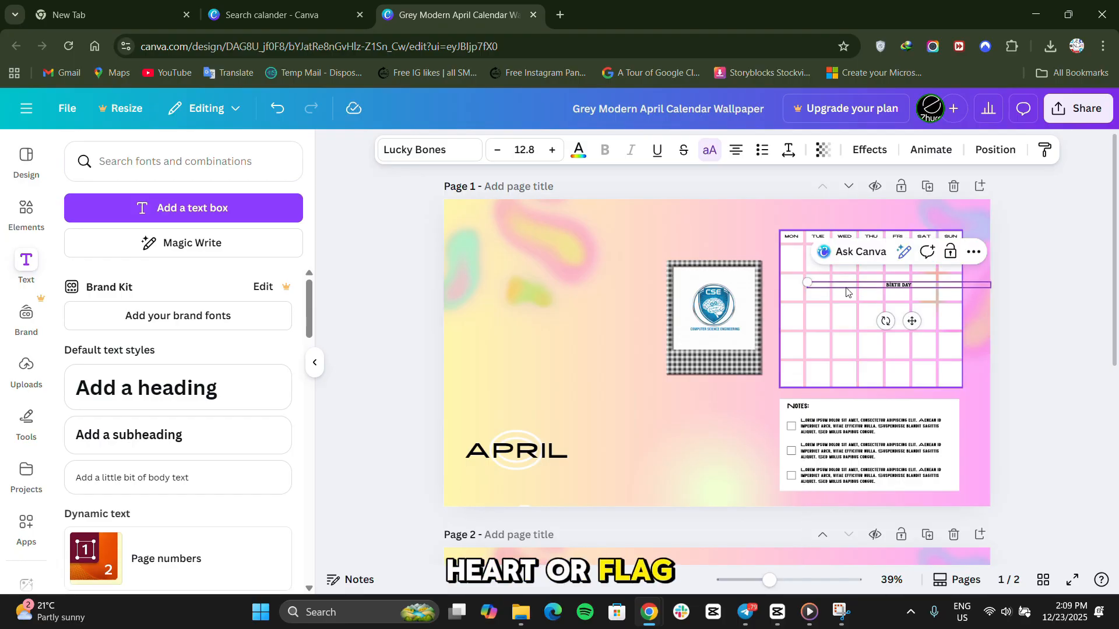
drag(808, 283, 804, 282)
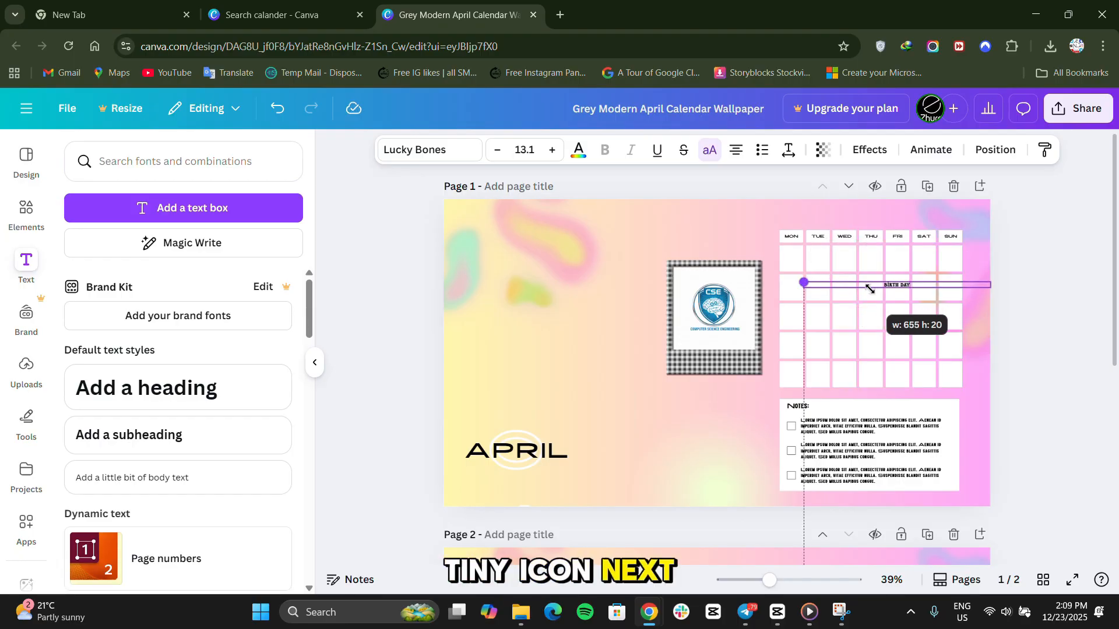
drag(919, 286, 802, 287)
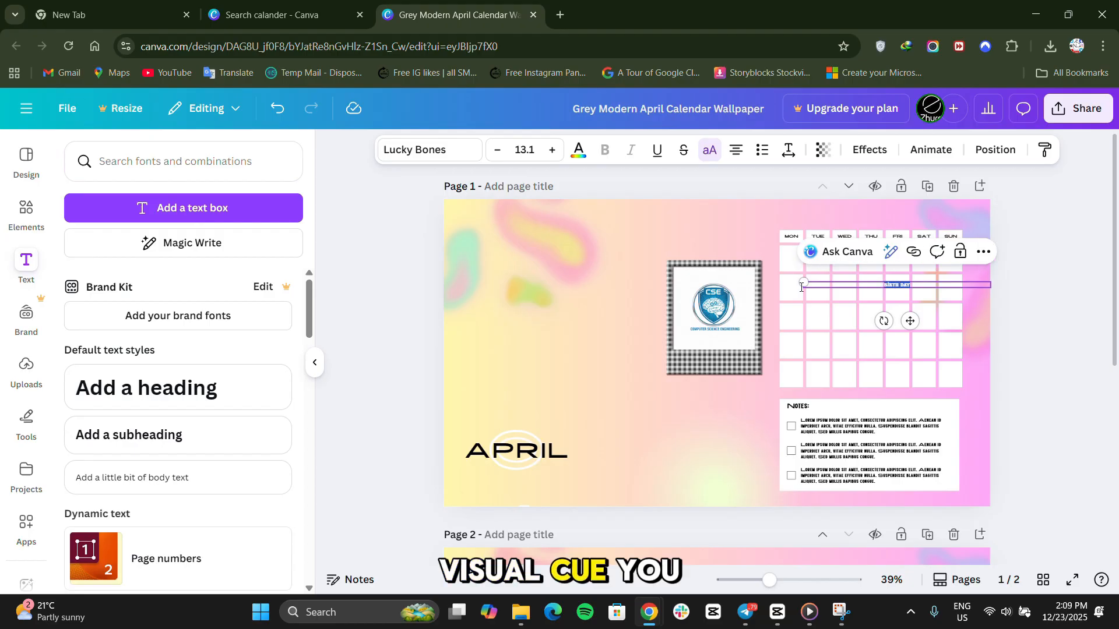
click(498, 152)
click(499, 151)
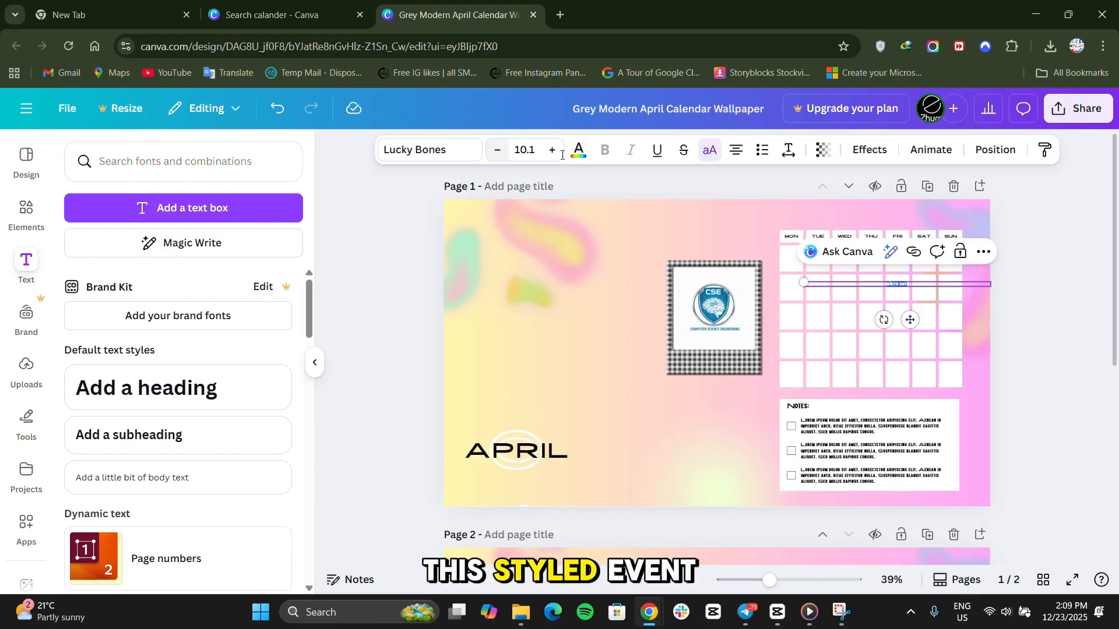
drag(911, 320, 910, 320)
click(1040, 336)
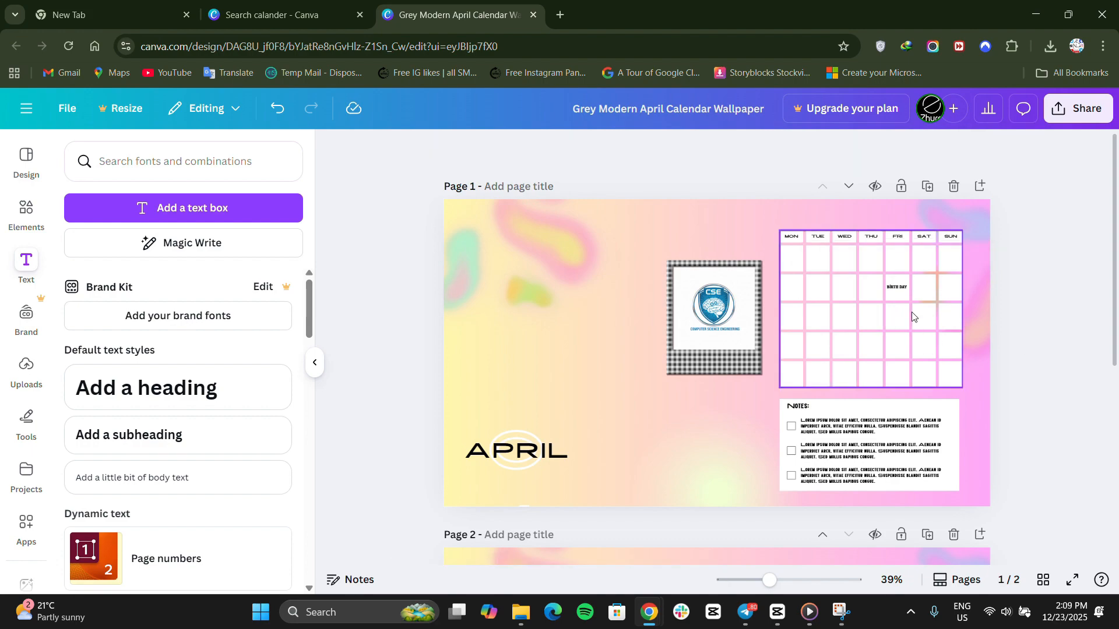
scroll(913, 317, up, 8)
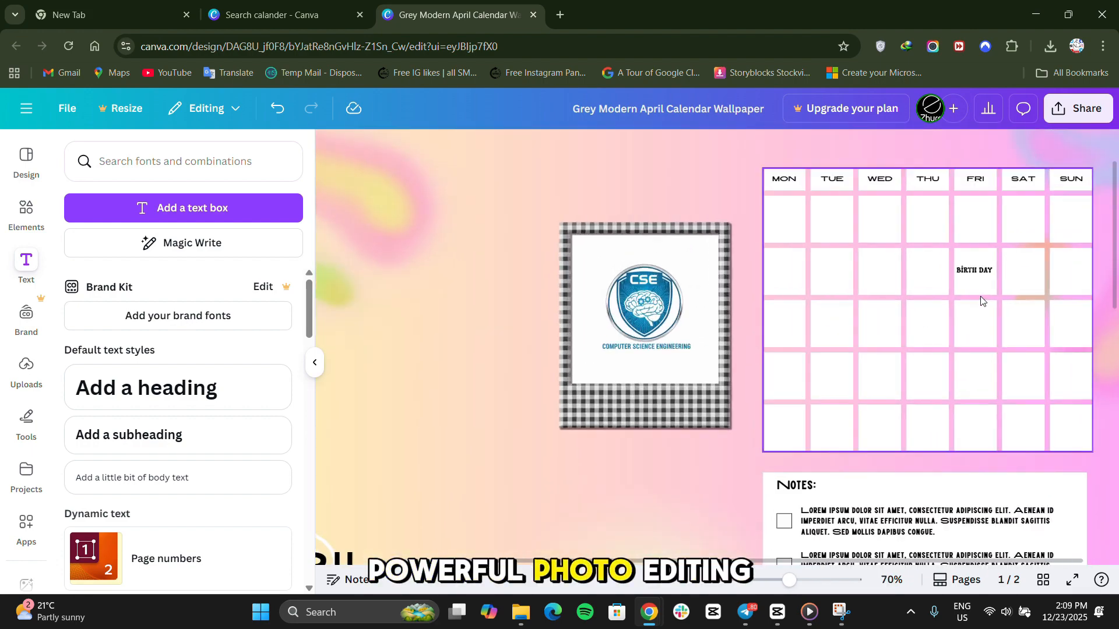
scroll(981, 300, down, 6)
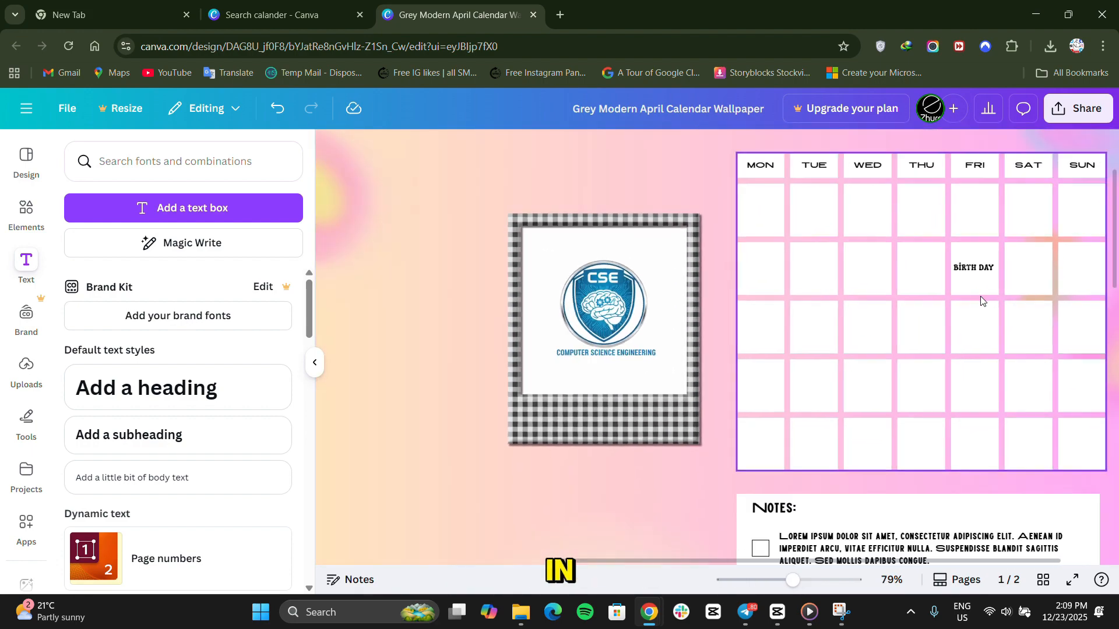
scroll(981, 300, down, 2)
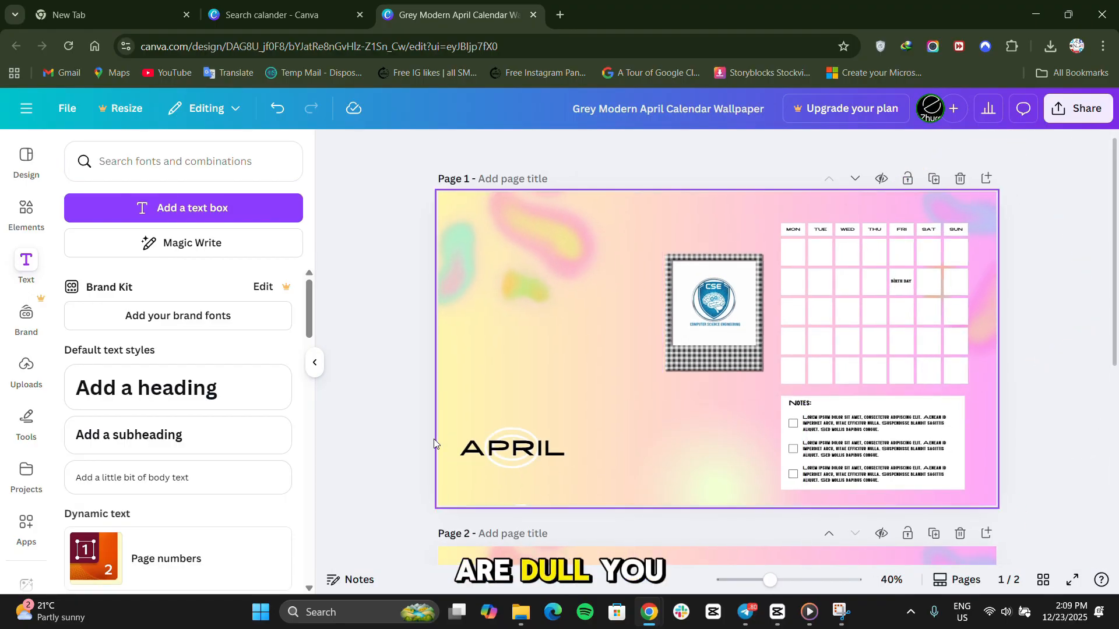
double_click(730, 329)
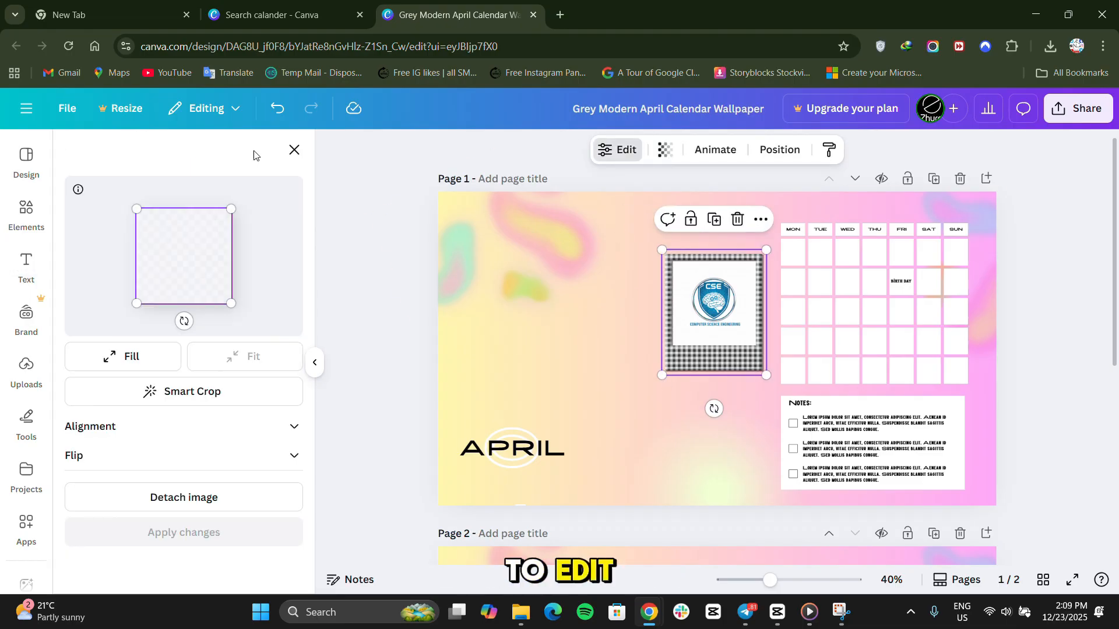
click(294, 150)
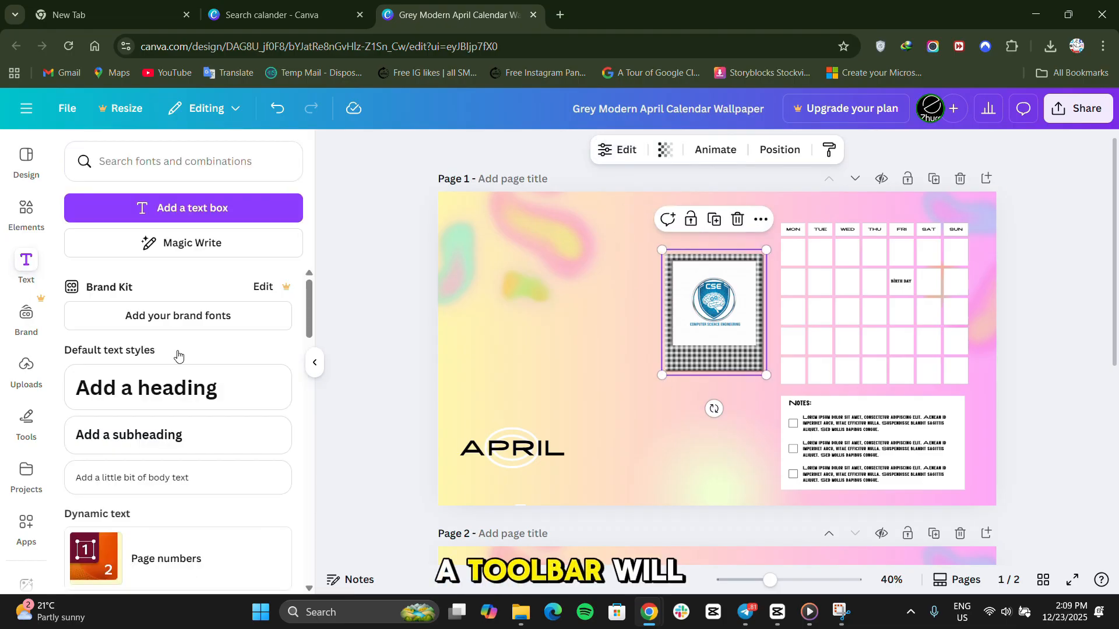
Step: Try to place the uploaded CSE logo in the empty area above APRIL on page 1, and undo the change
click(25, 368)
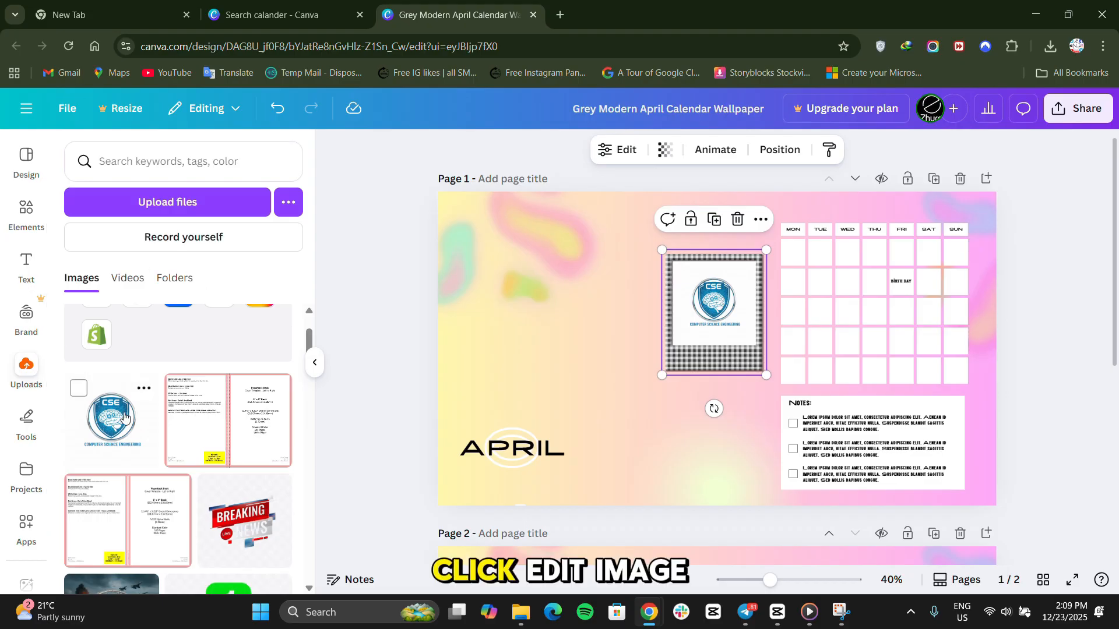
click(143, 389)
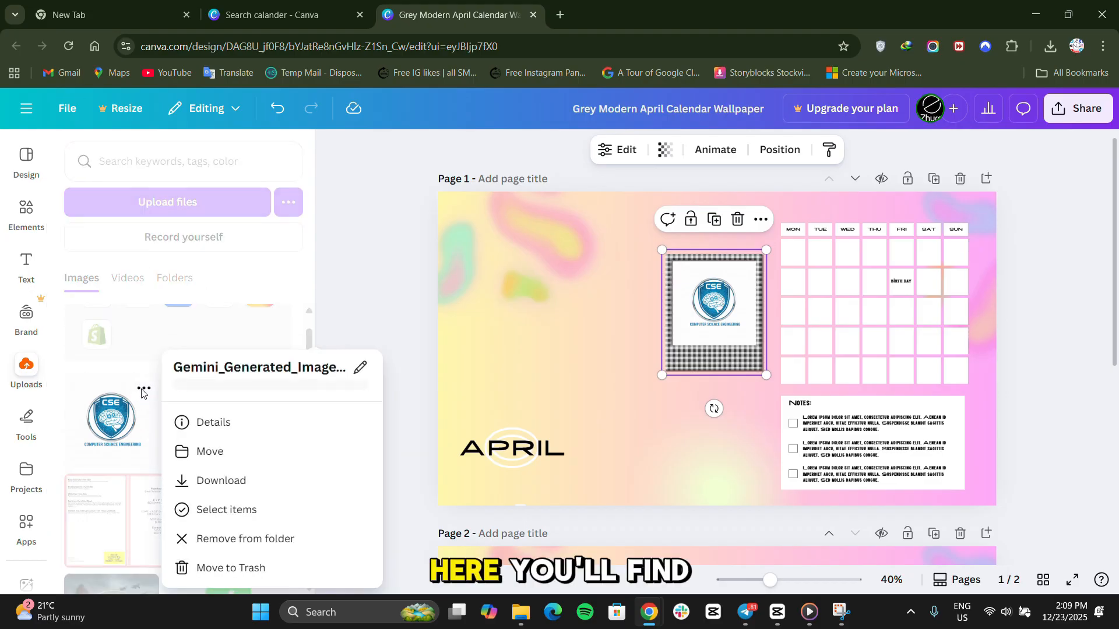
click(127, 411)
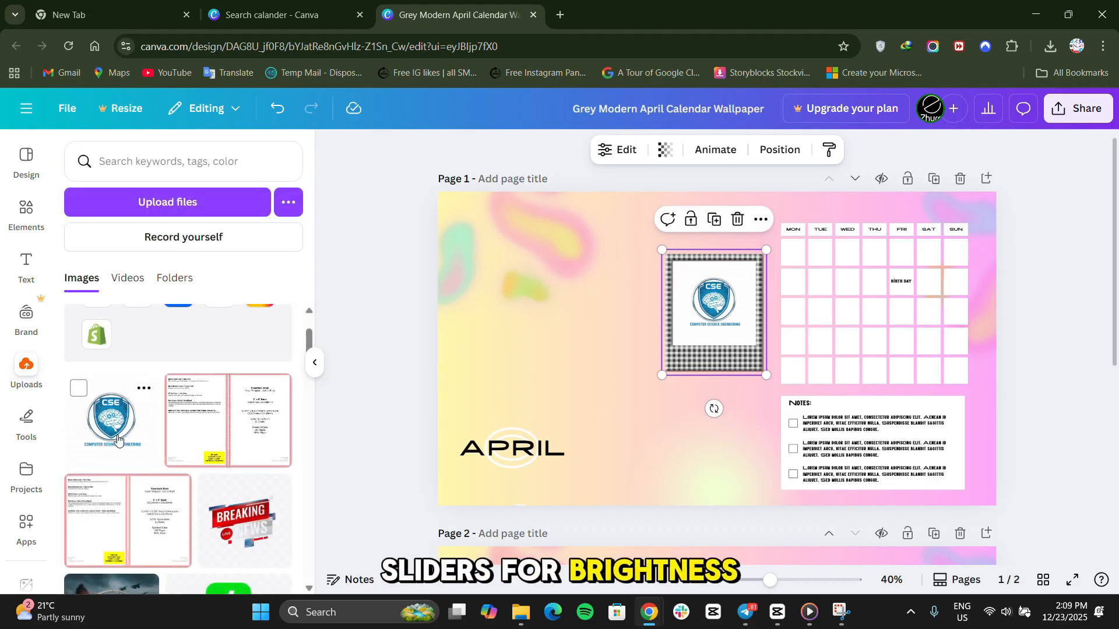
drag(194, 376, 533, 331)
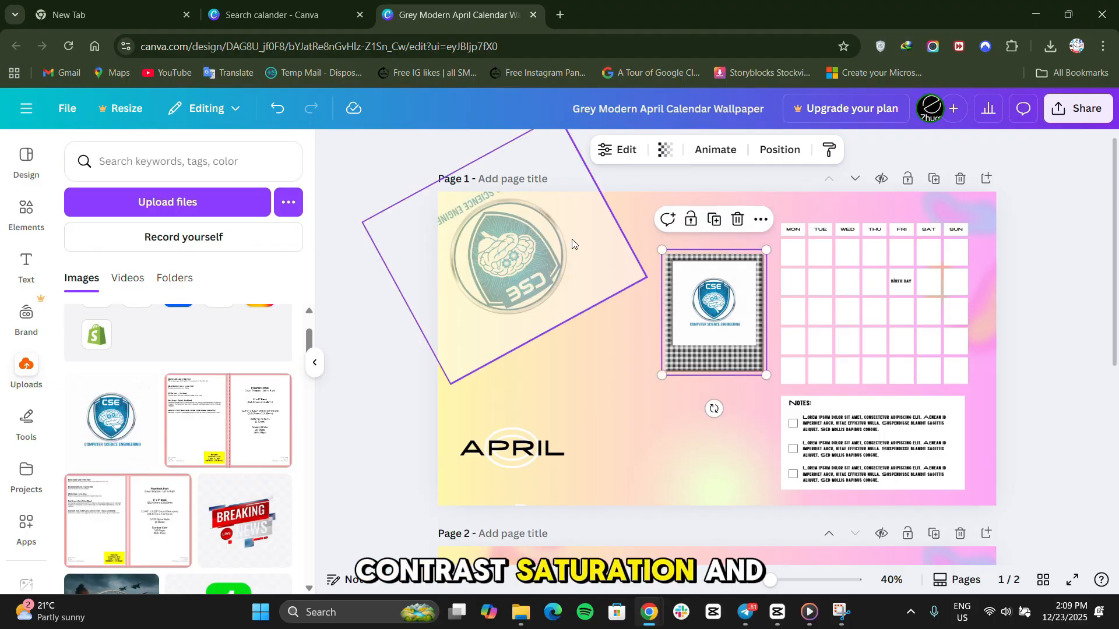
click(520, 281)
drag(520, 281, 566, 314)
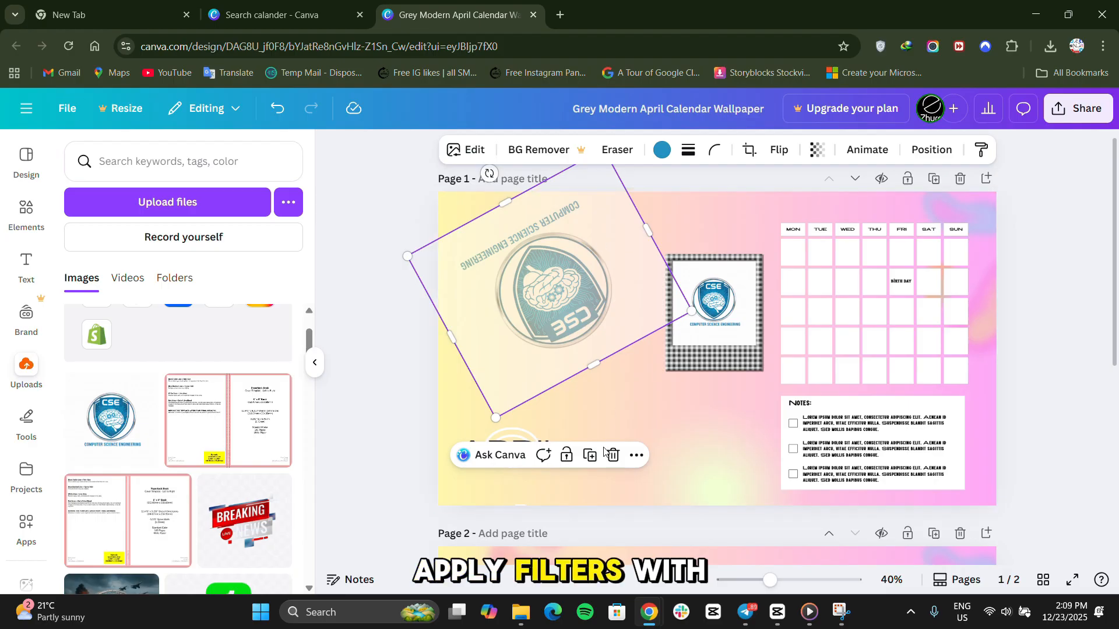
key(ctrl+z)
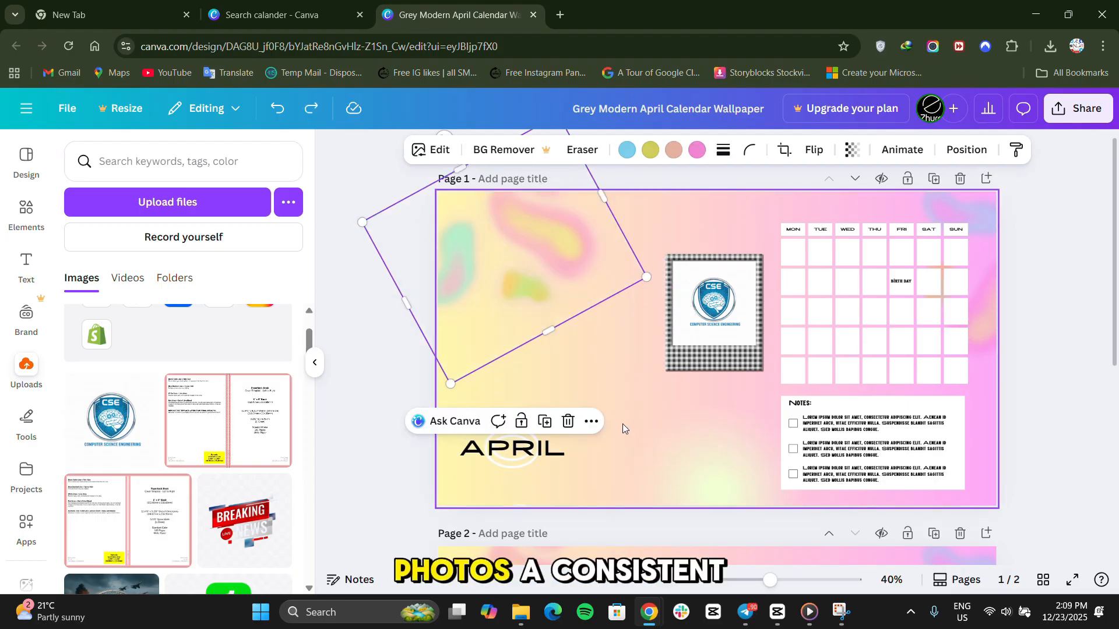
Step: Place the uploaded CSE logo on page 1 between the APRIL heading and the photo frame, and open its image editing options
drag(109, 430, 626, 326)
click(464, 150)
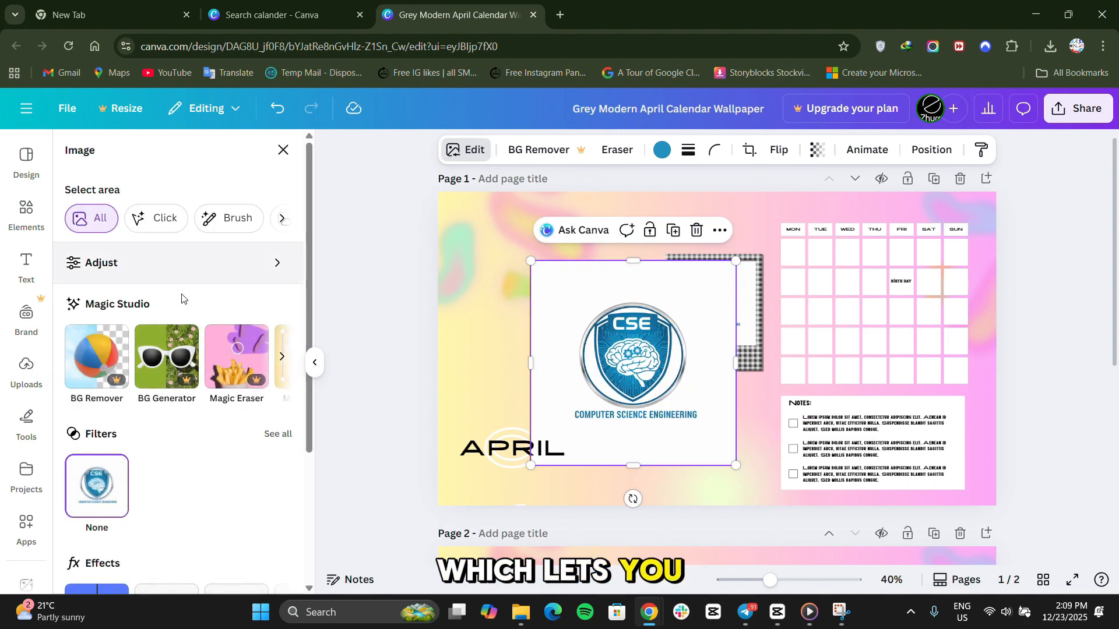
Step: Browse the effects and apps available for the logo image and view the Pixelify app's details
scroll(204, 350, down, 4)
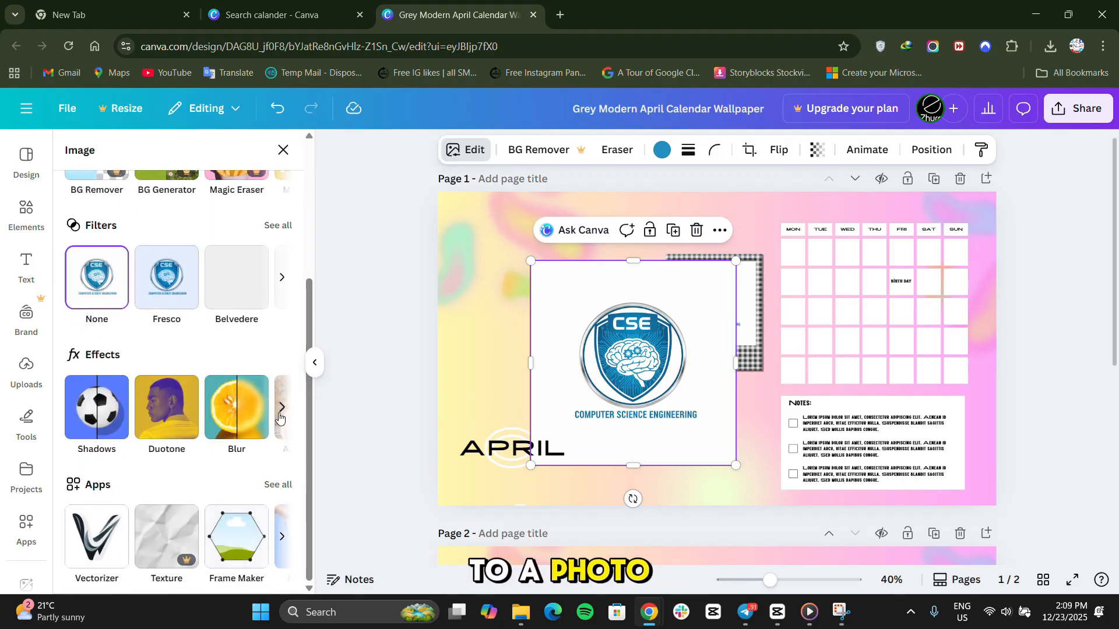
click(281, 408)
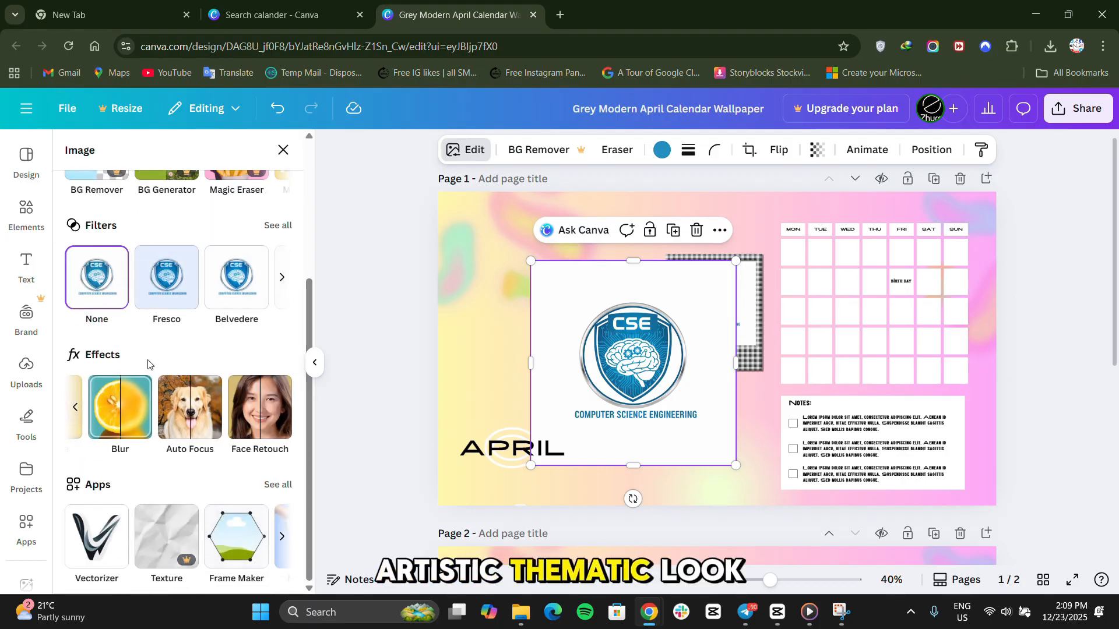
scroll(207, 537, right, 5)
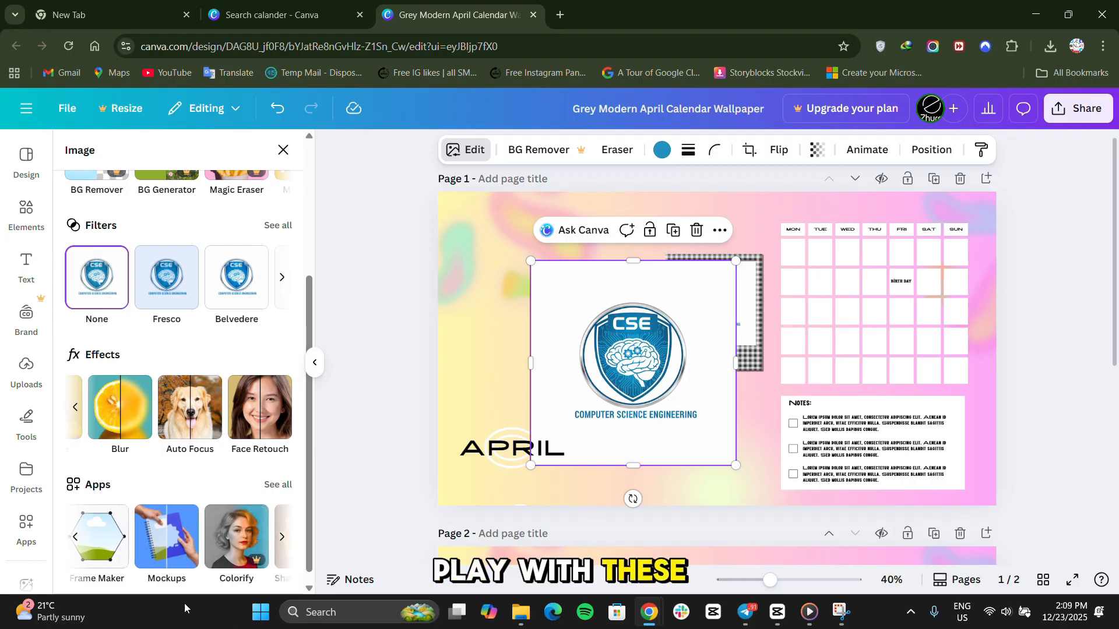
scroll(232, 540, right, 5)
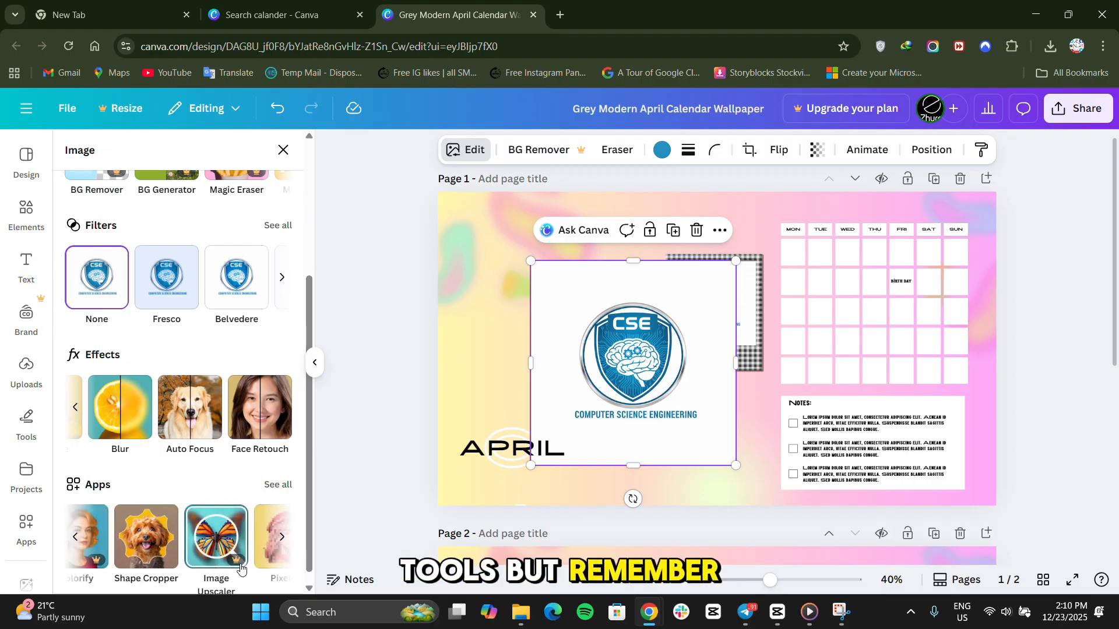
scroll(241, 568, right, 2)
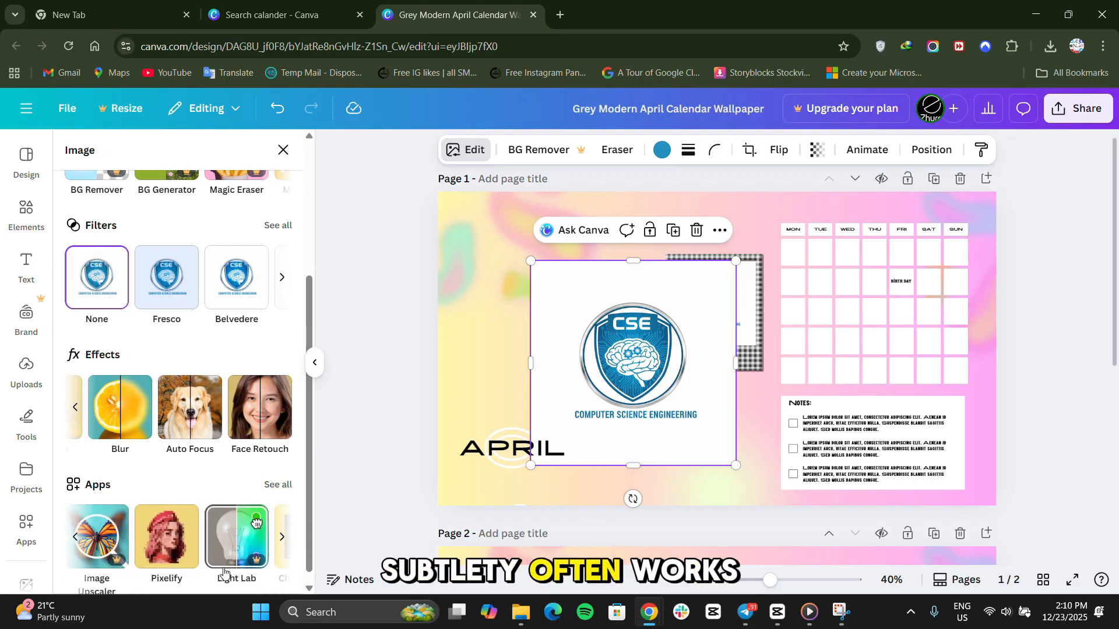
click(174, 554)
scroll(222, 475, down, 2)
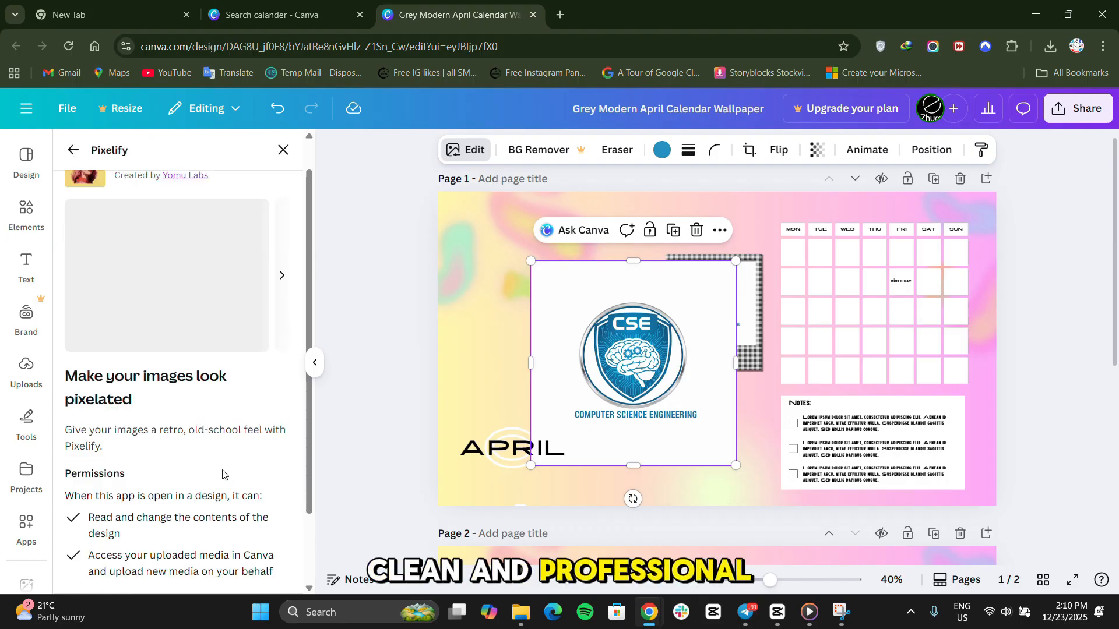
Step: Leave the Pixelify app details and delete the large CSE logo between the APRIL heading and the photo frame on page 1
scroll(222, 490, down, 1)
scroll(223, 533, up, 3)
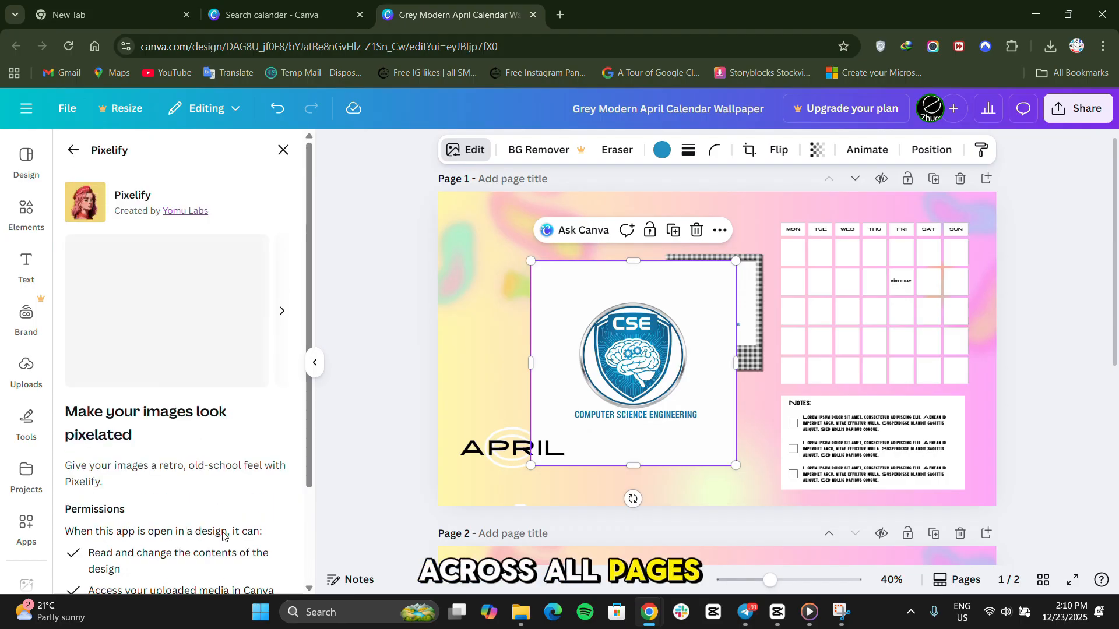
click(73, 149)
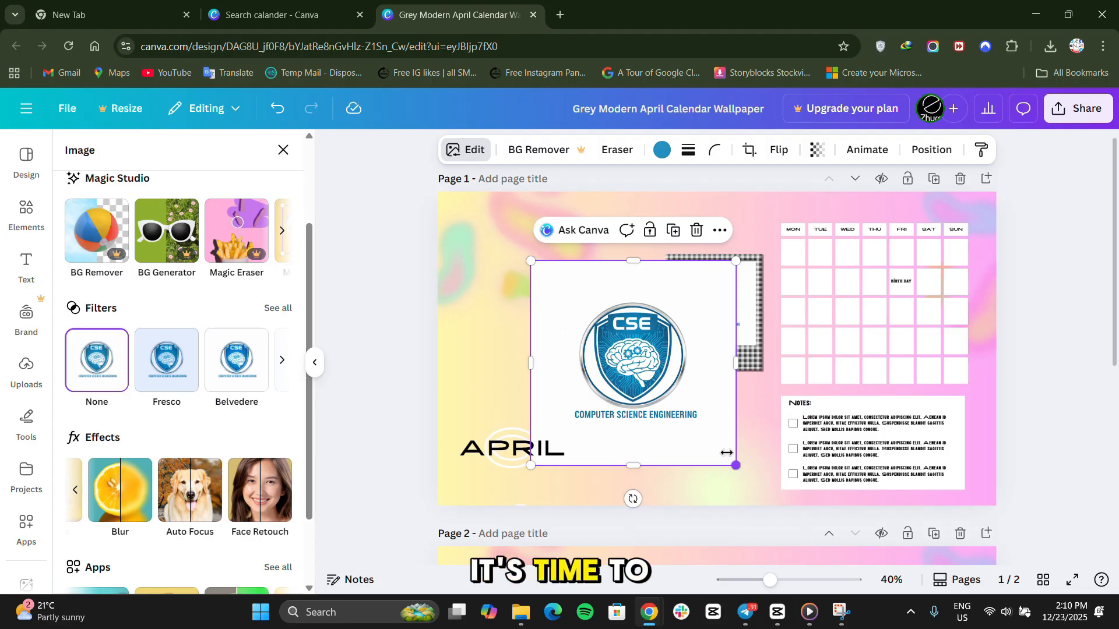
drag(733, 463, 644, 376)
key(Delete)
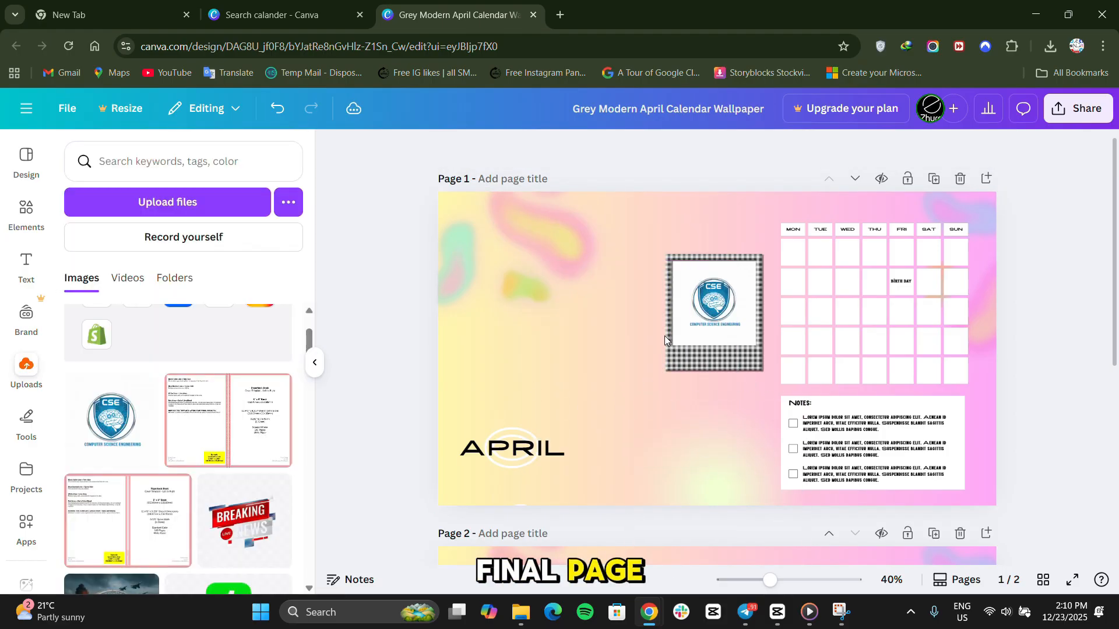
scroll(630, 432, up, 1)
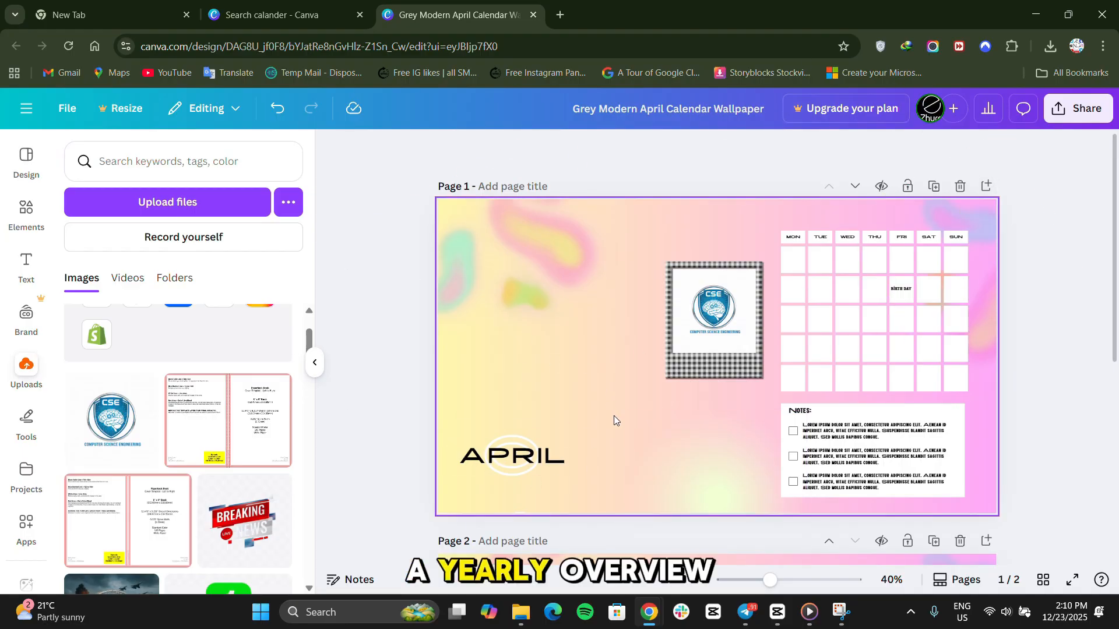
scroll(614, 415, down, 6)
scroll(614, 415, up, 6)
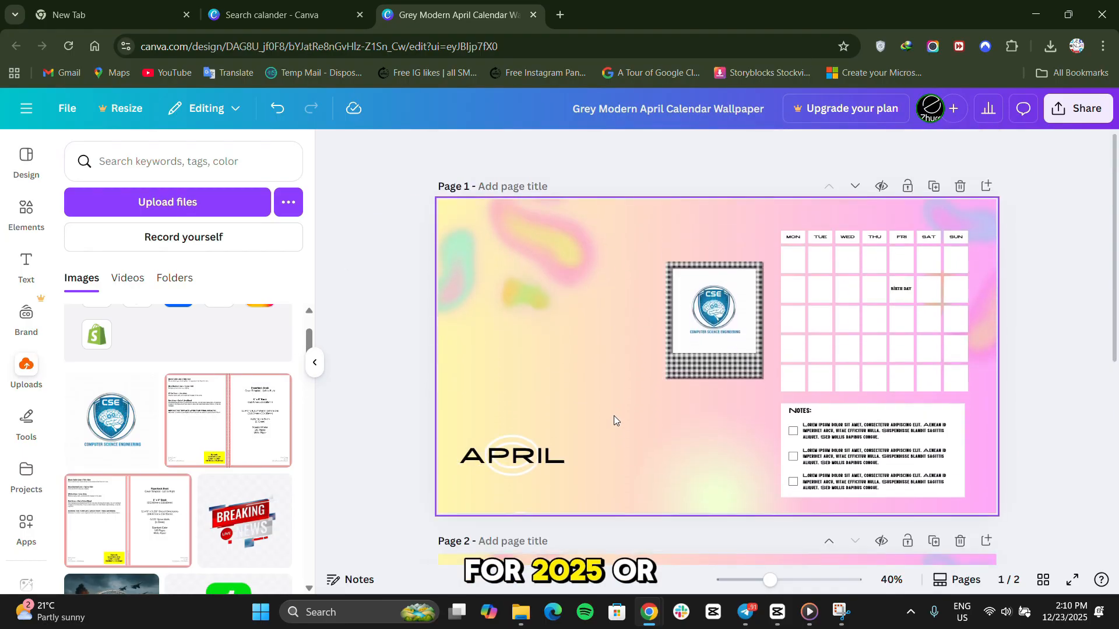
click(26, 158)
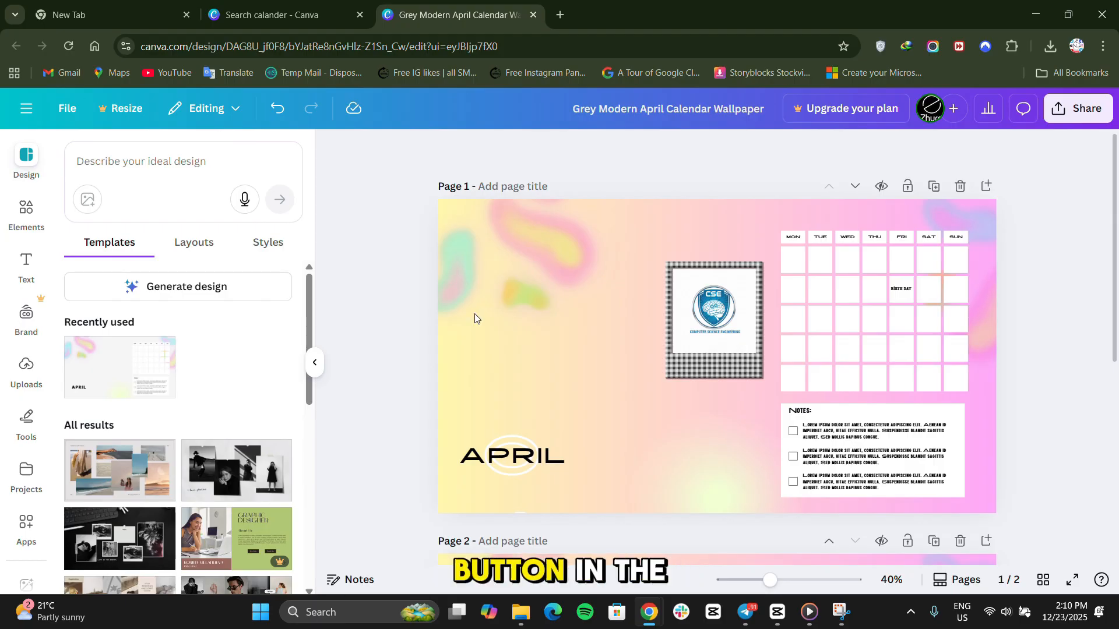
Step: Create a public view link for the calendar design and copy the link
click(1076, 110)
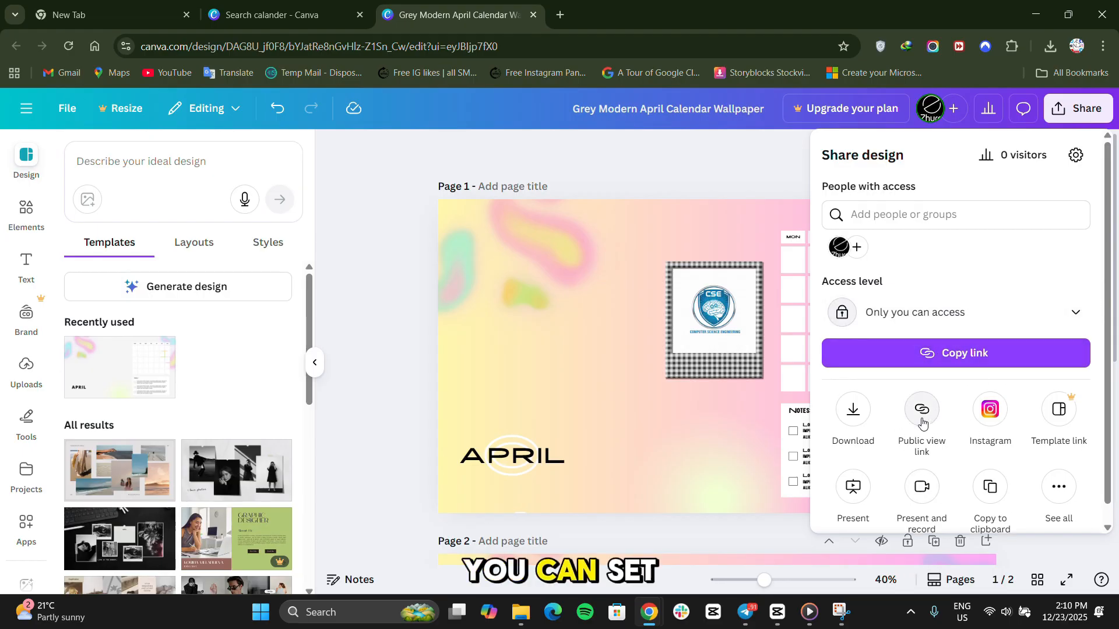
scroll(924, 421, down, 1)
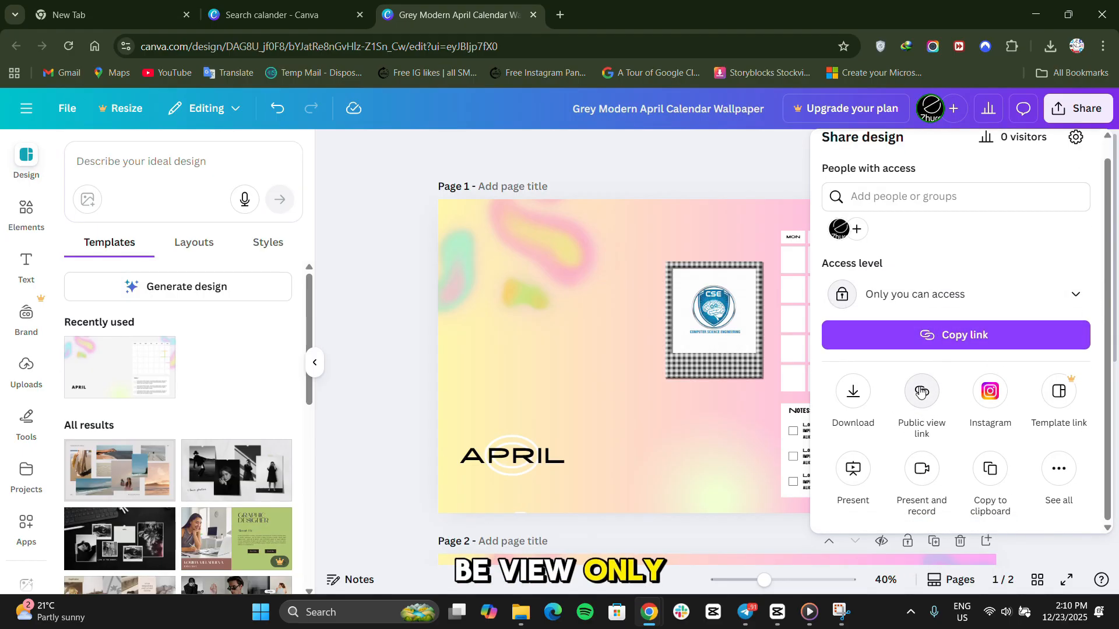
click(920, 392)
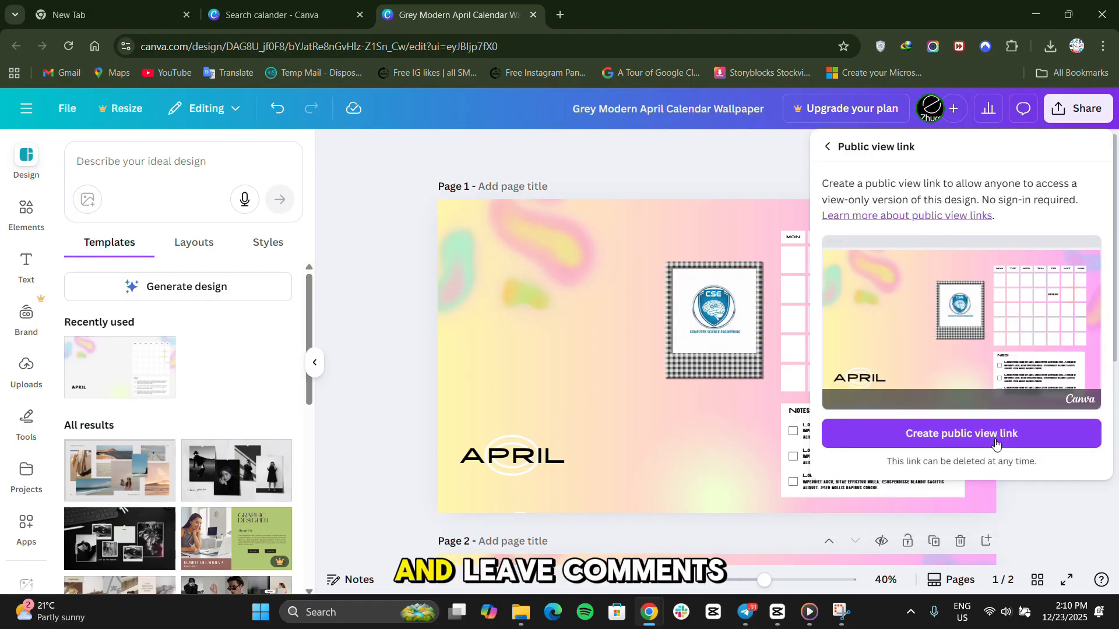
click(1002, 437)
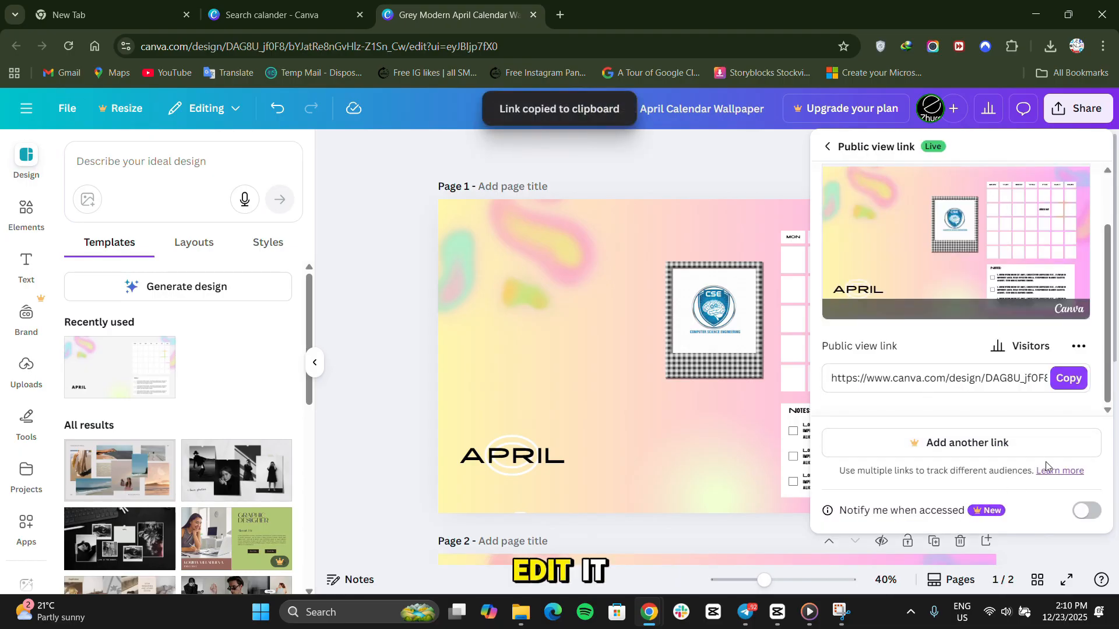
click(1080, 346)
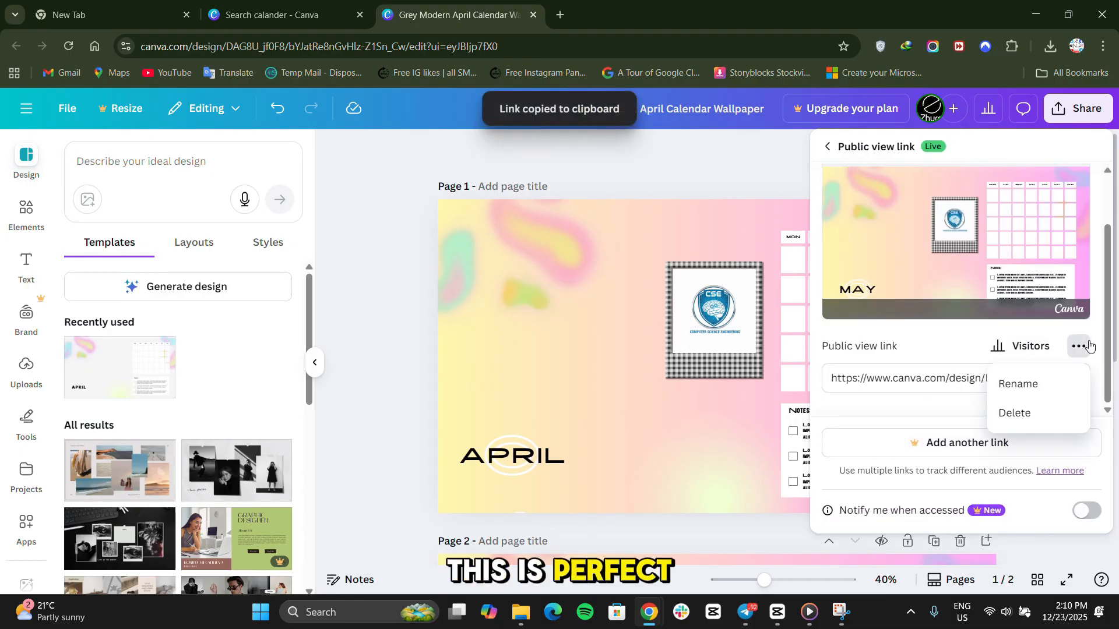
click(1087, 346)
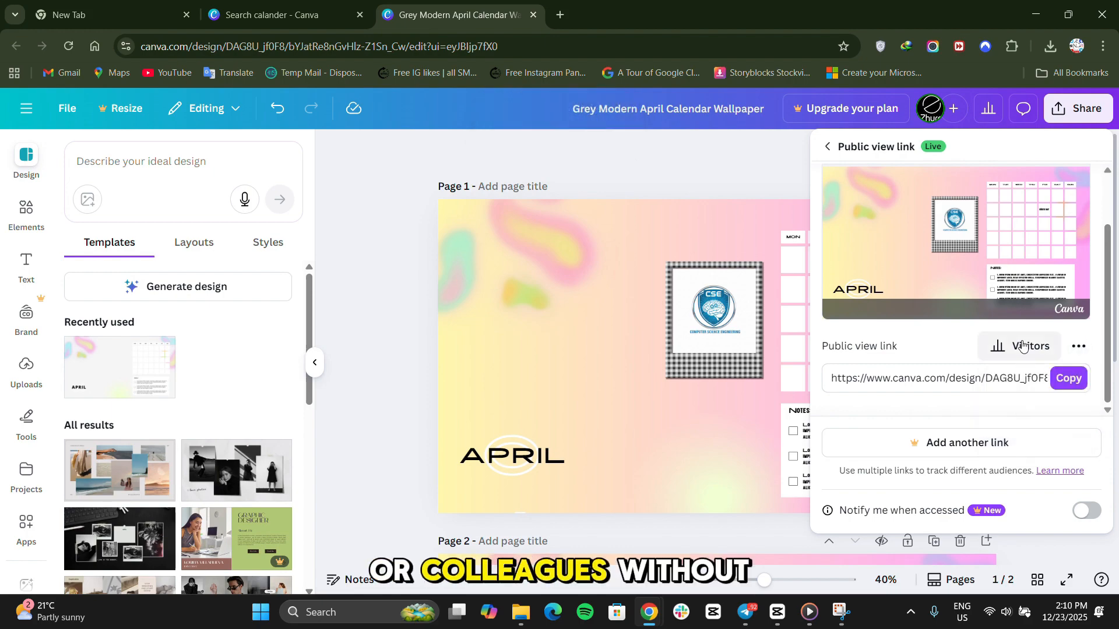
click(1075, 377)
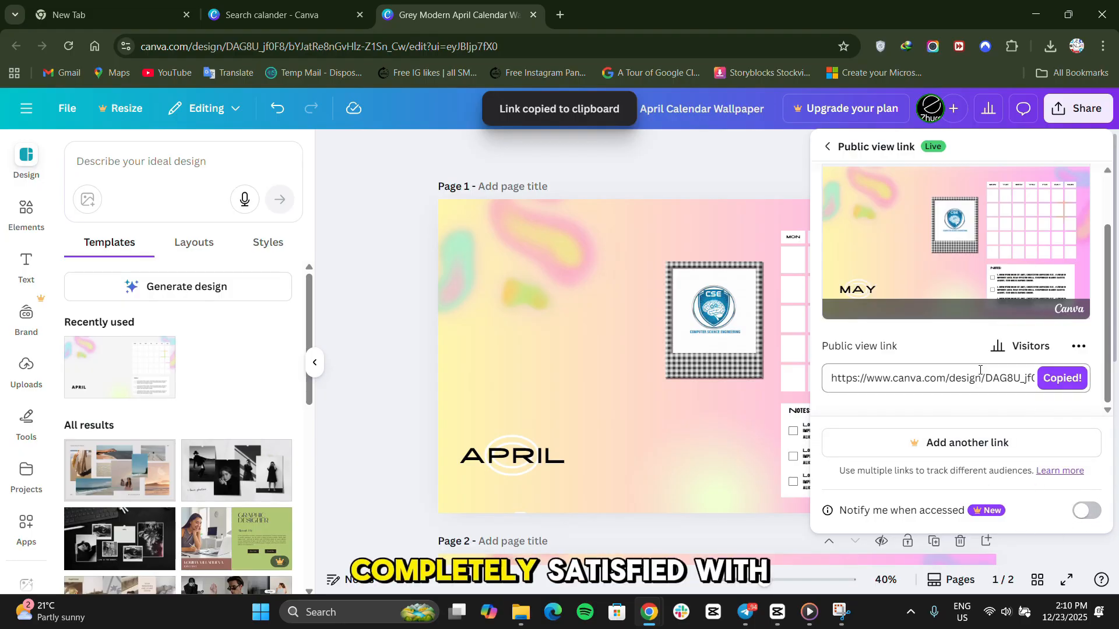
Step: Open the design's download settings and set the file type to PDF Print
click(830, 148)
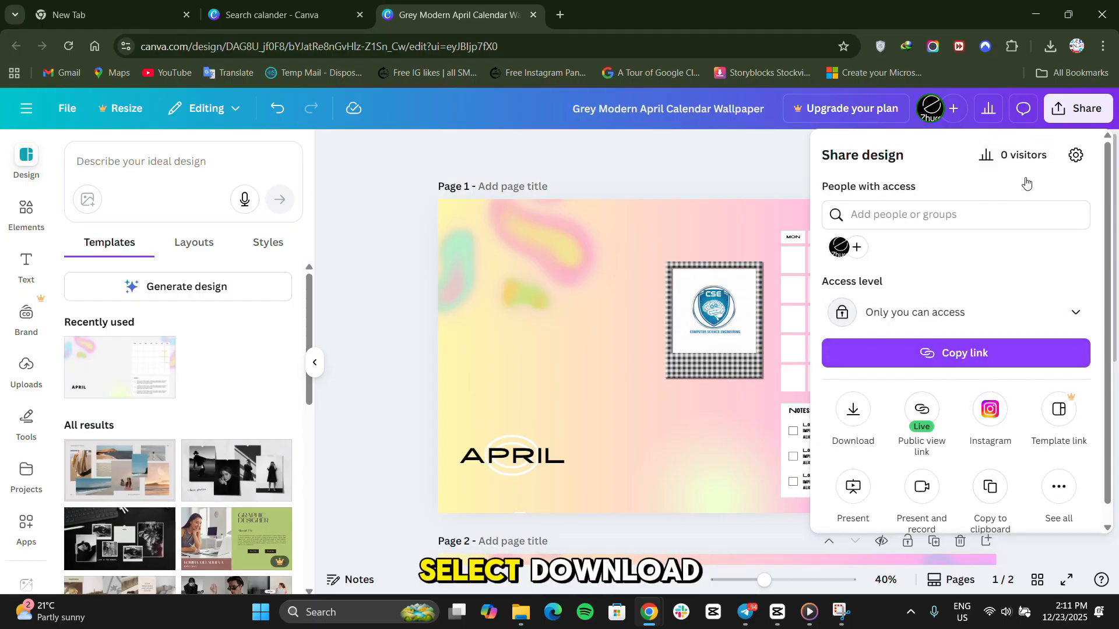
click(857, 411)
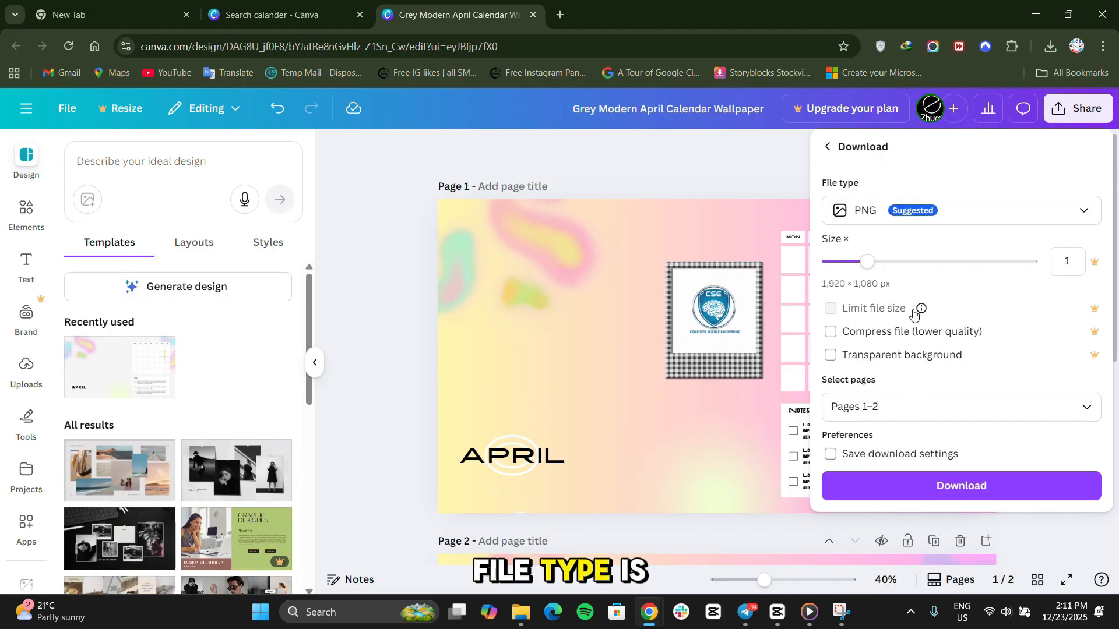
click(933, 220)
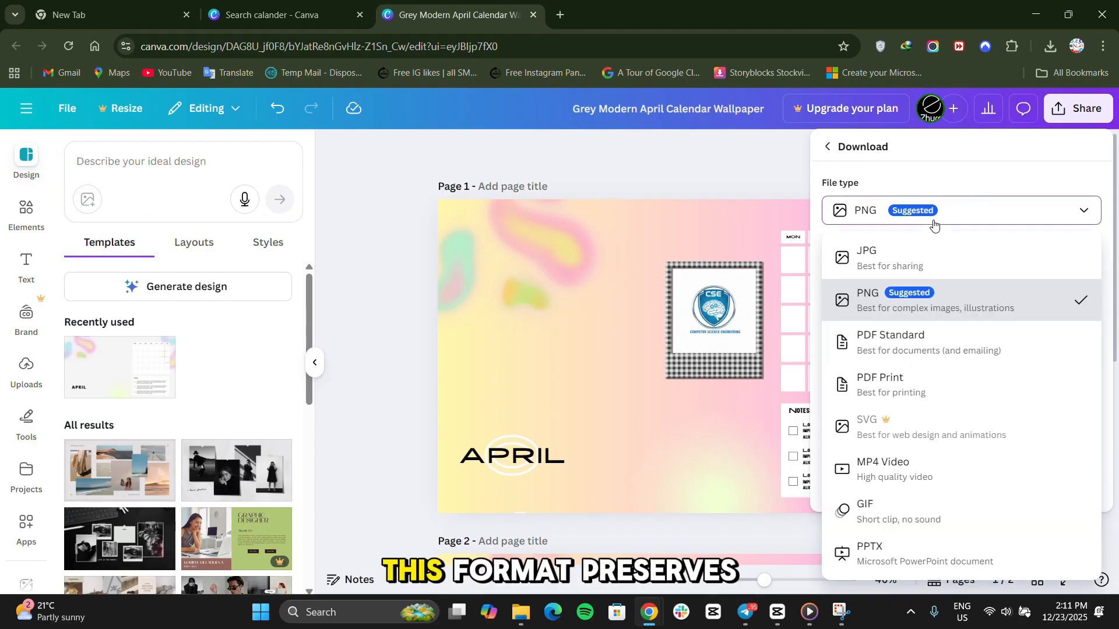
click(920, 383)
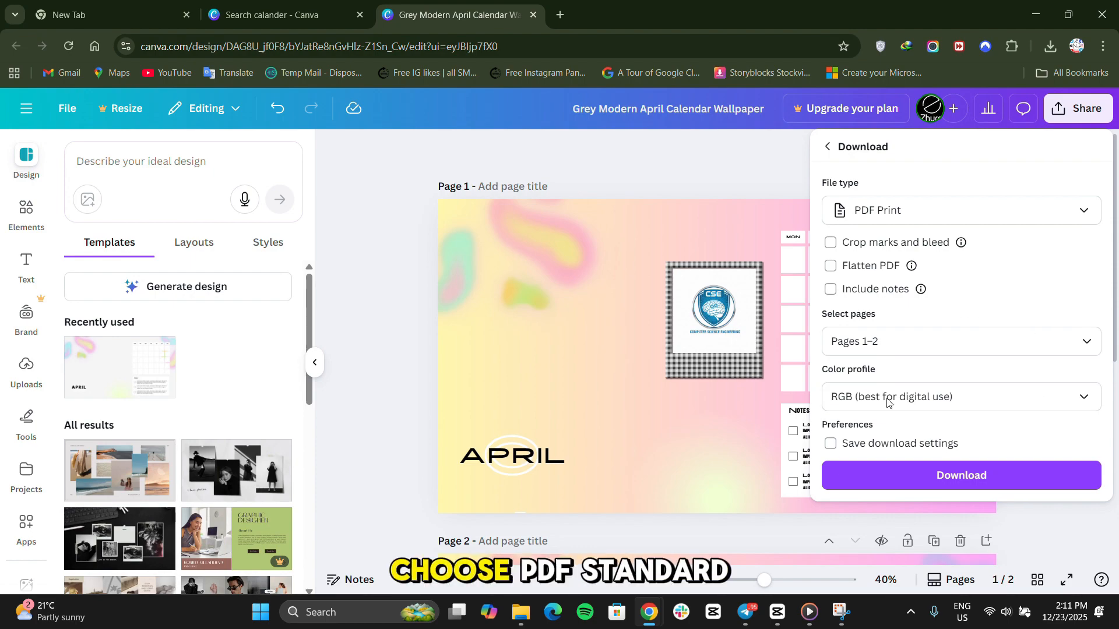
Step: Switch the download file type to PDF Standard
click(887, 209)
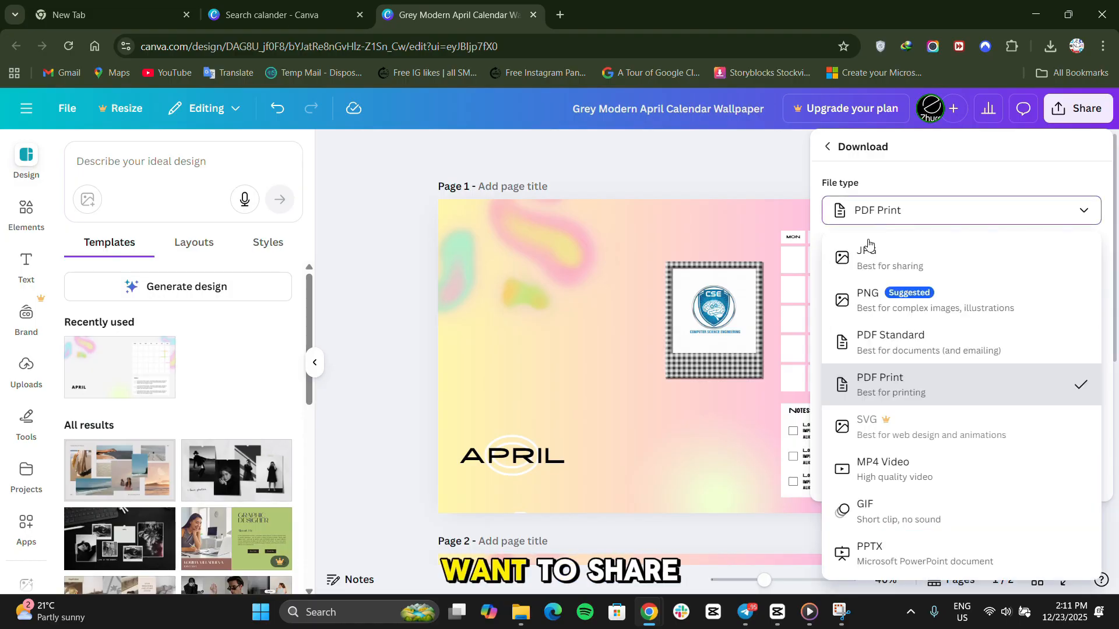
click(902, 343)
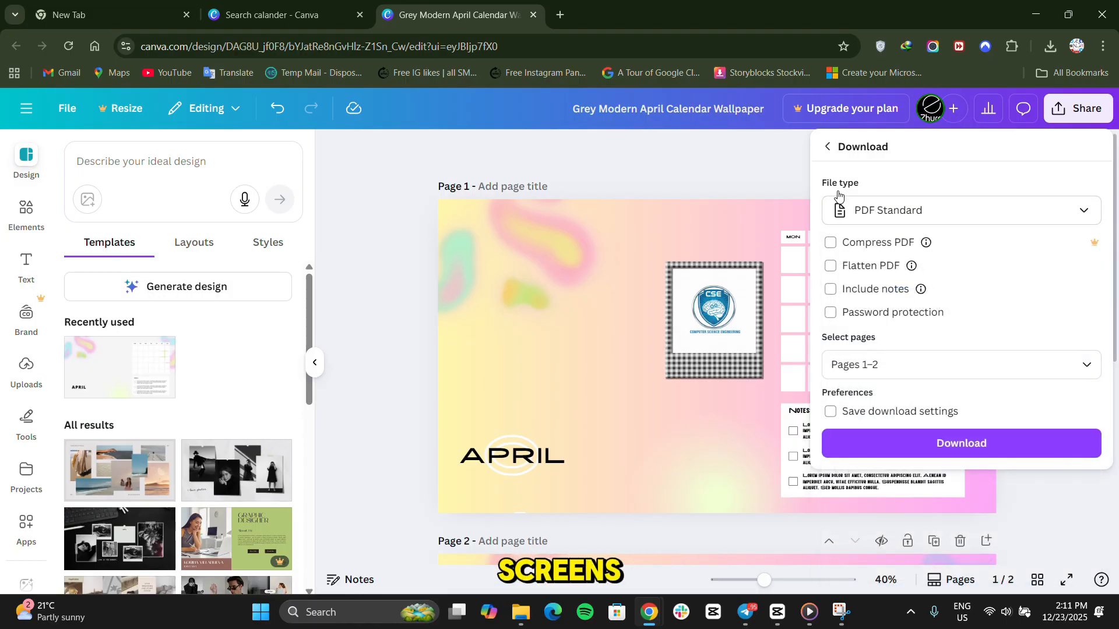
click(956, 312)
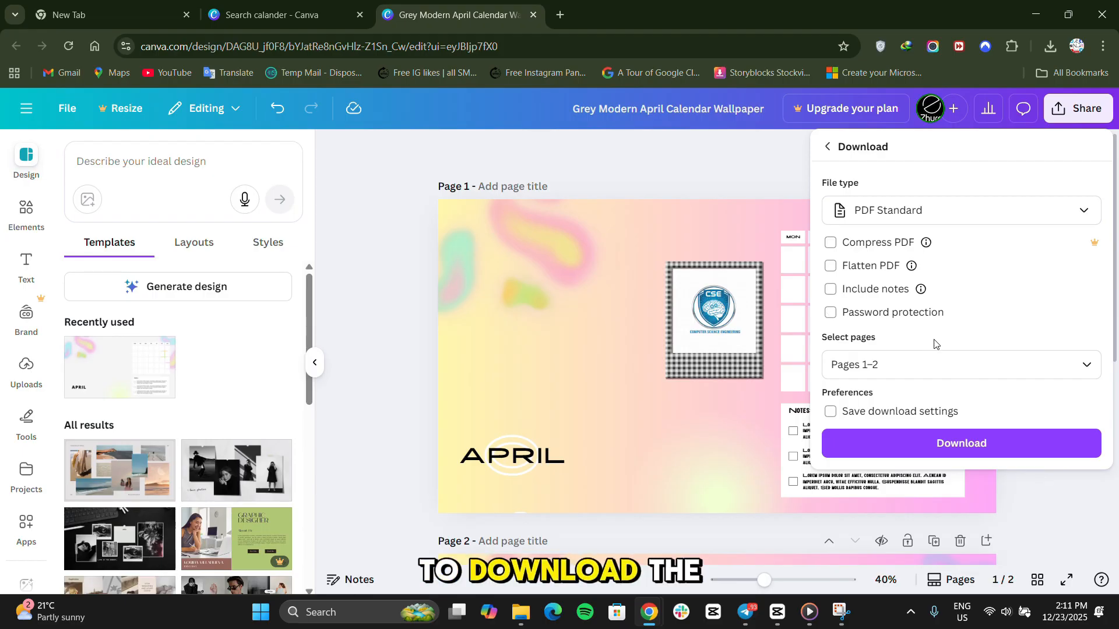
Step: Set the file type back to PDF Print, download pages 1–2 of the calendar, and start saving the file in the Documents category
click(920, 222)
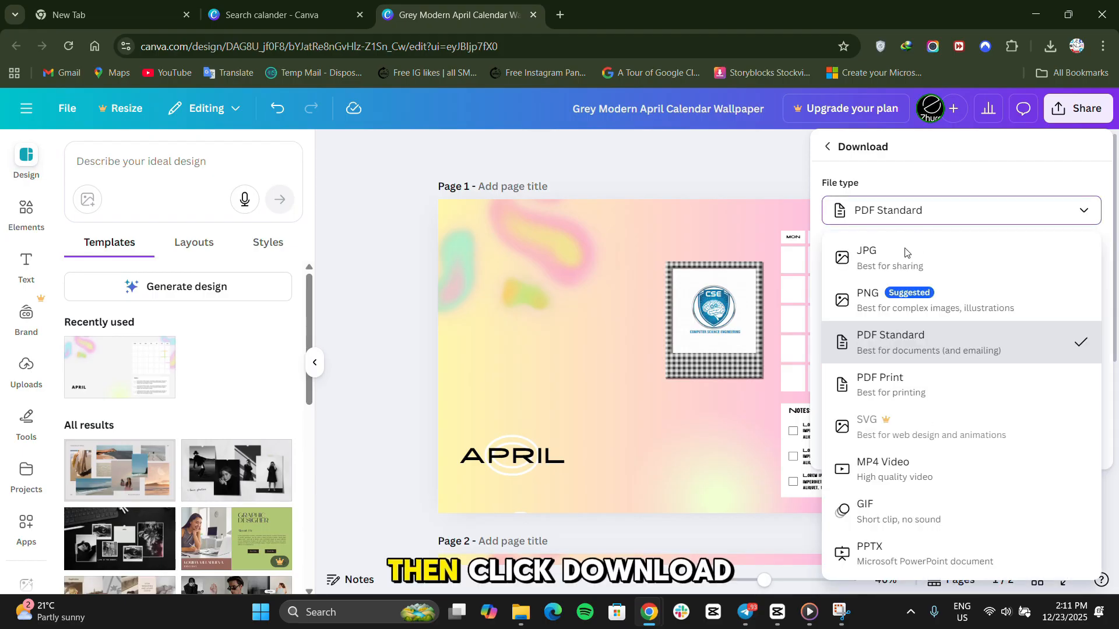
click(889, 382)
click(936, 488)
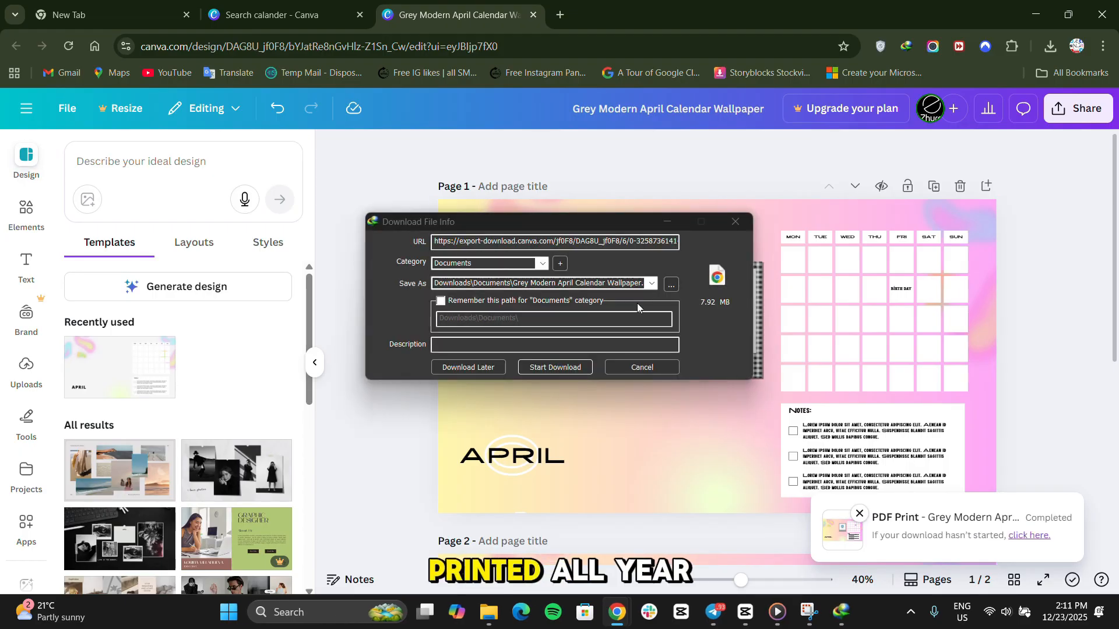
click(557, 372)
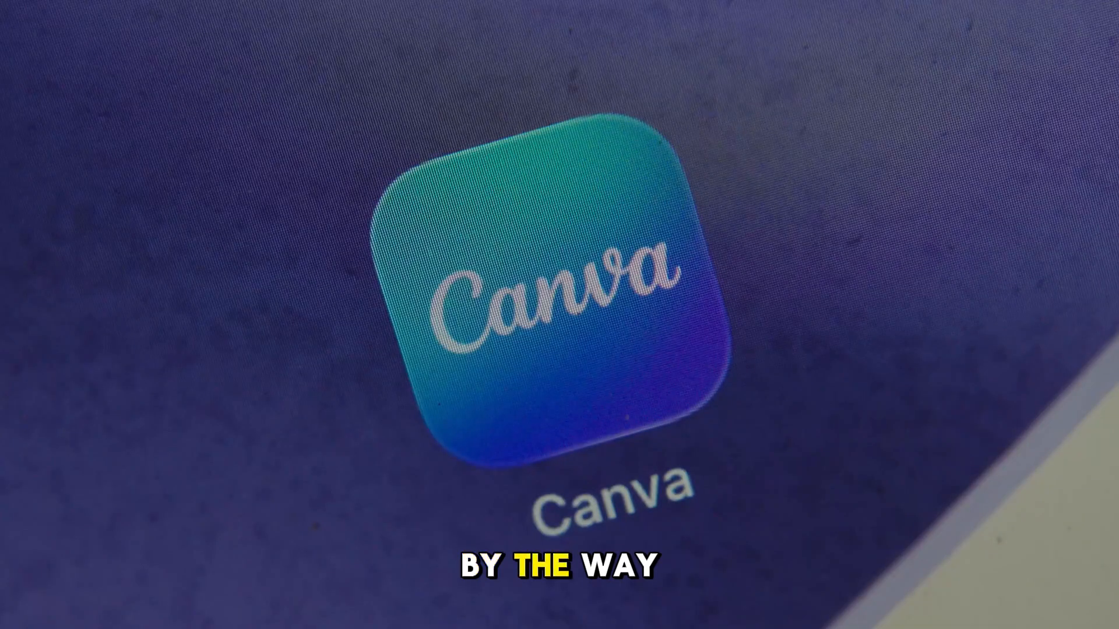